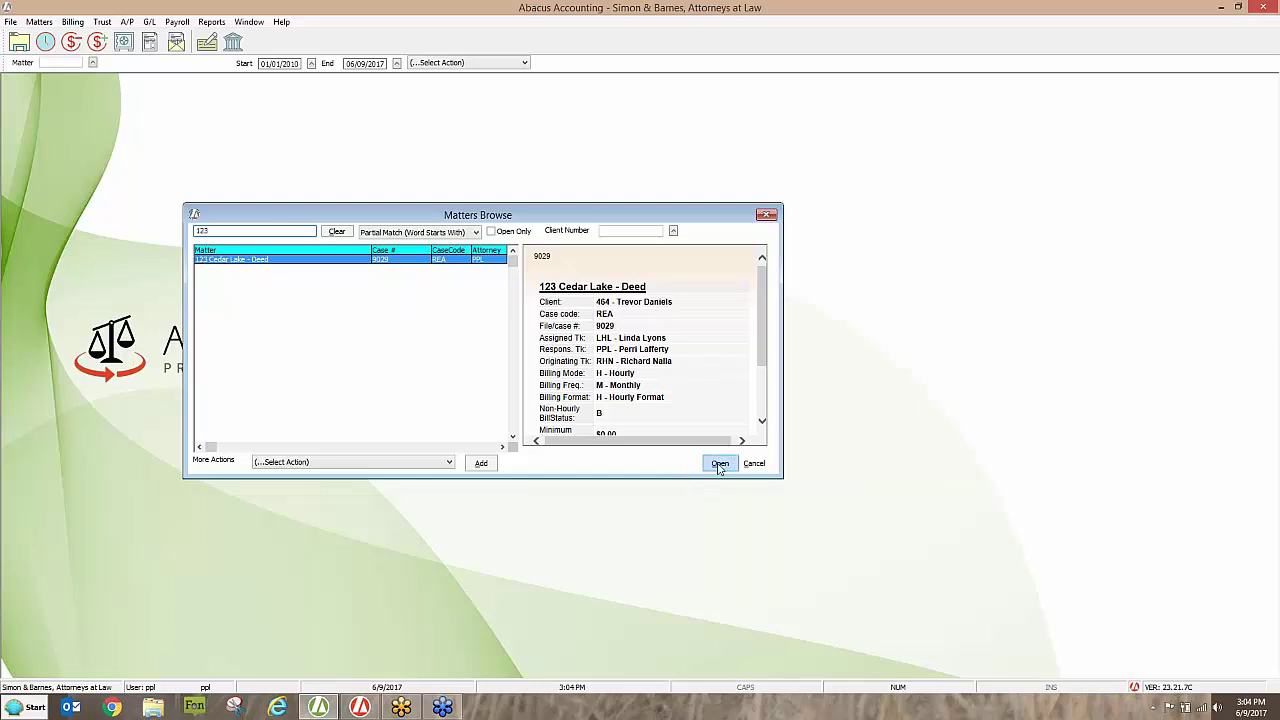
Open the 123 Cedar Lake - Deed matter, and open the same matter in Abacus Law by searching for 123
double_click(341, 261)
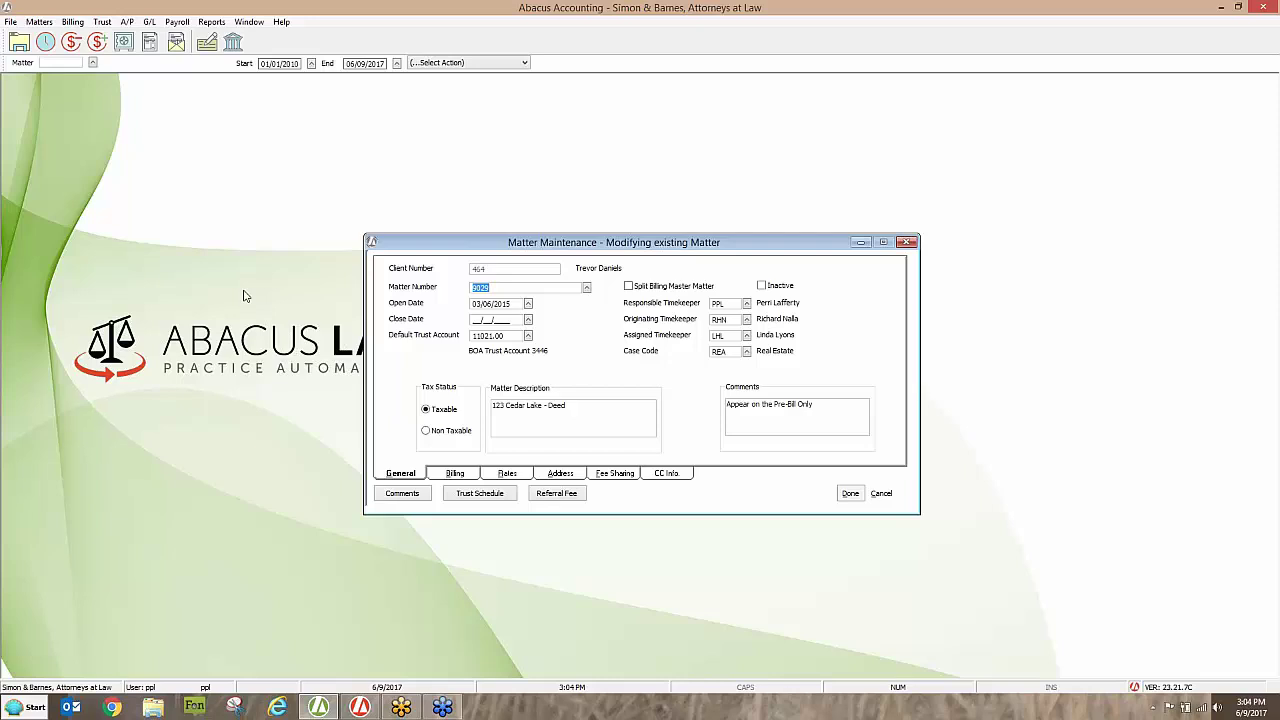
left_click(360, 707)
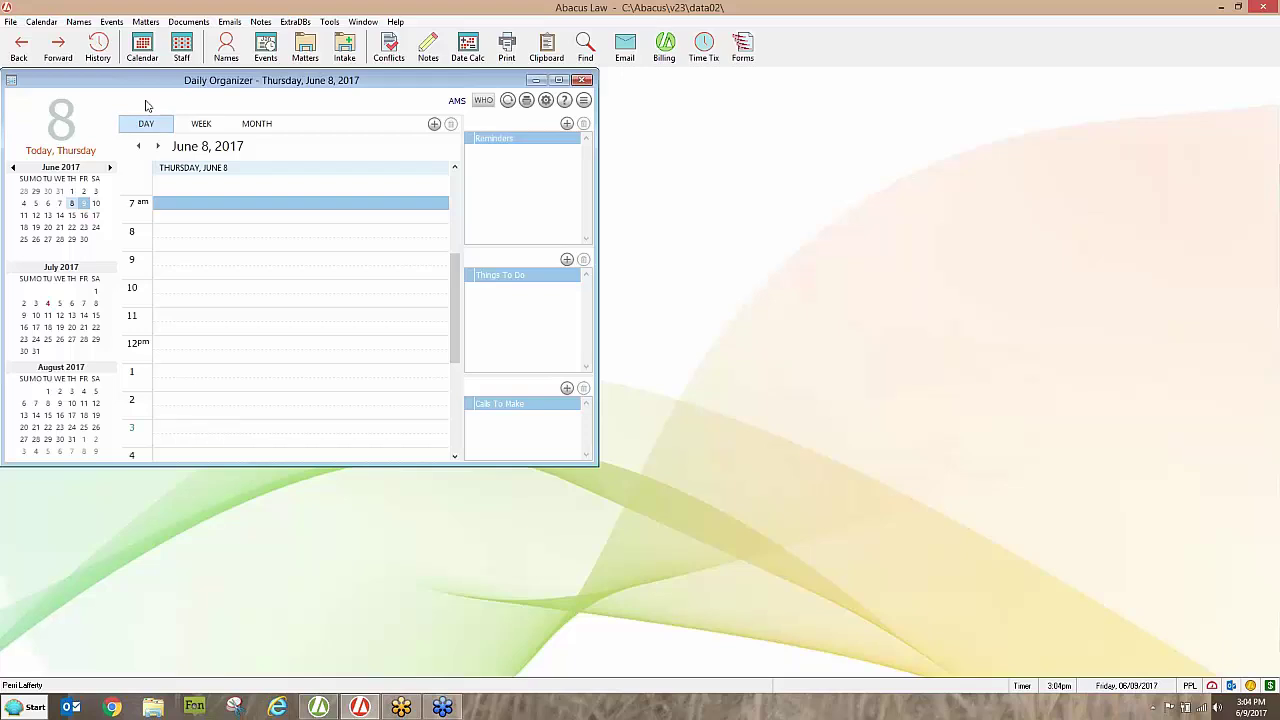
left_click(145, 22)
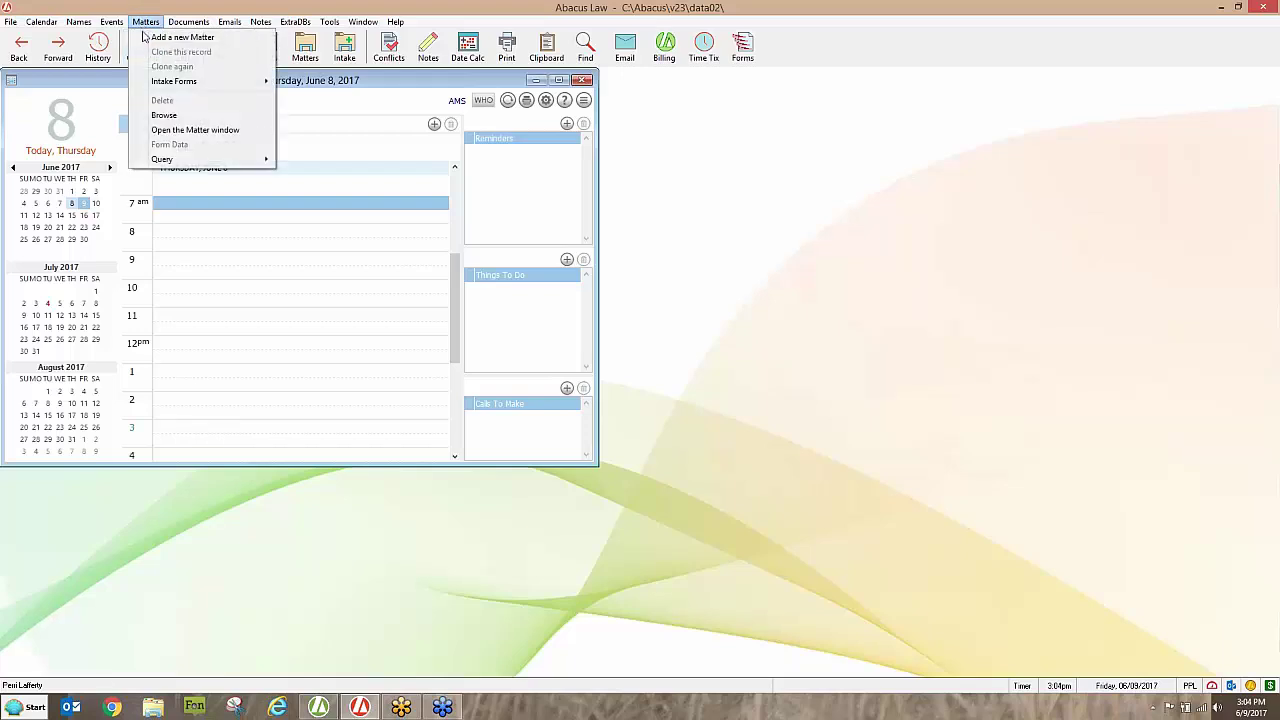
left_click(164, 115)
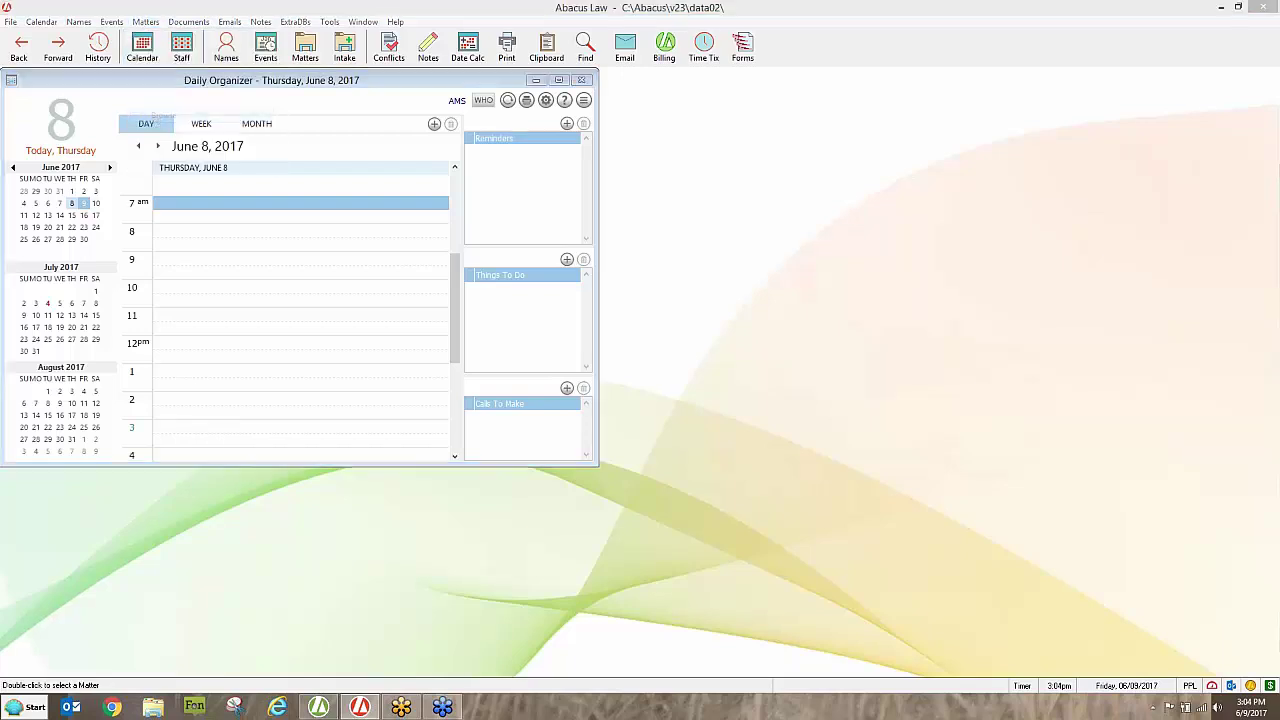
type("123")
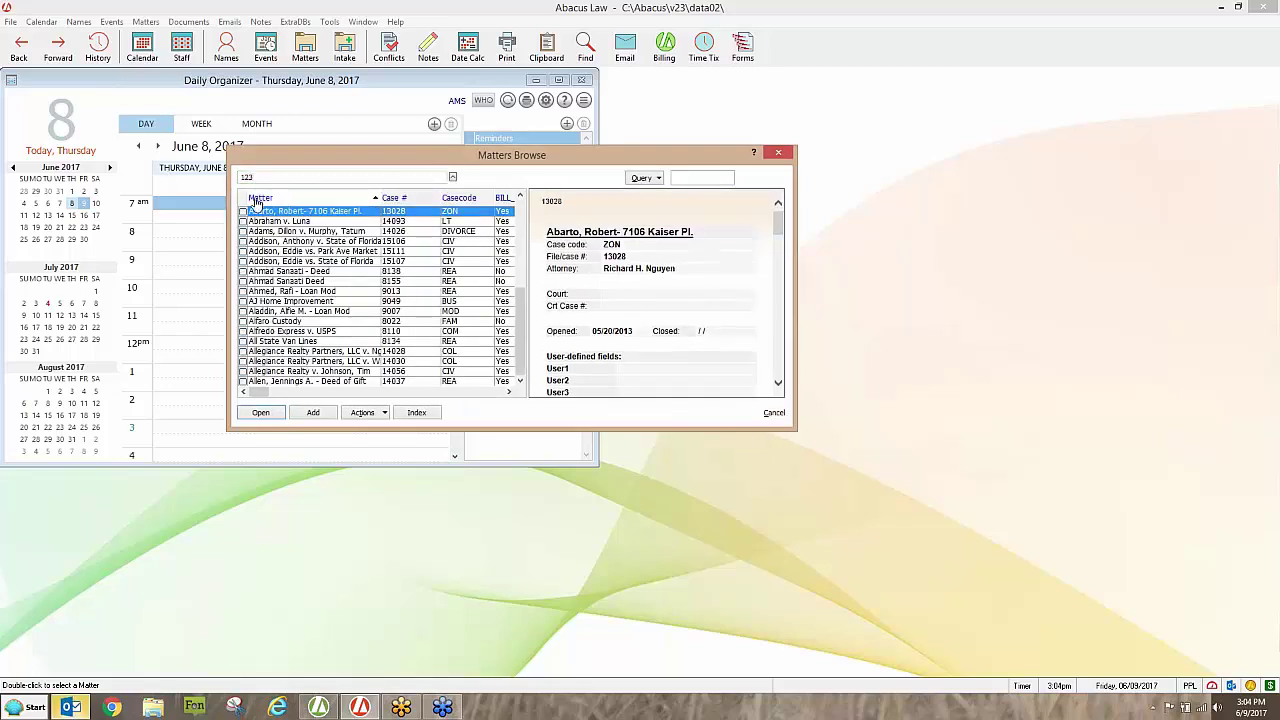
key("Return")
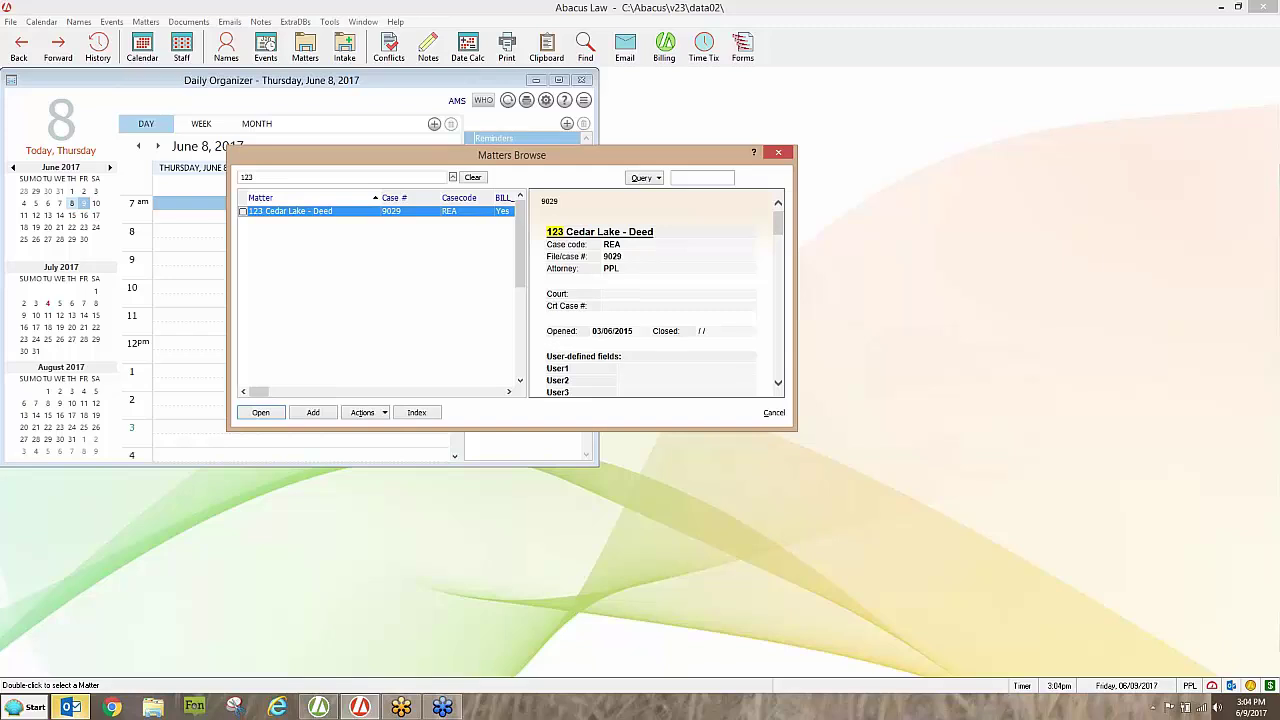
key("Return")
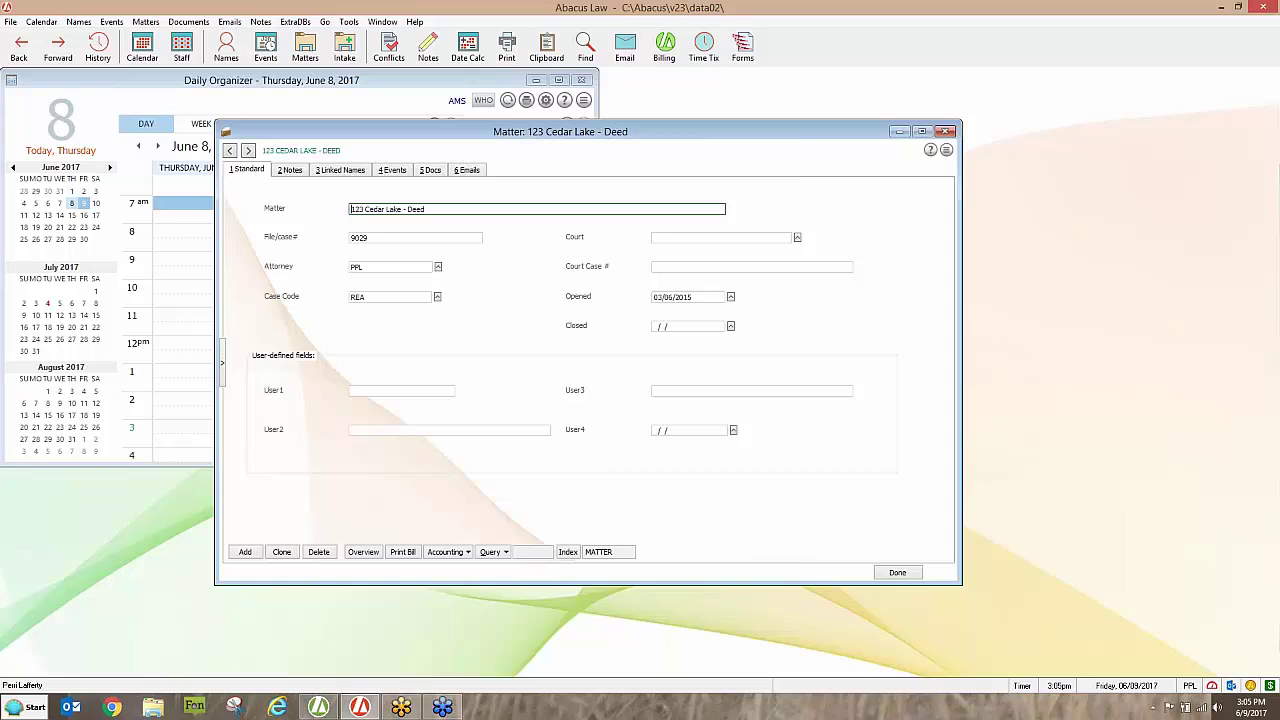
View the matter's linked names and return to its general details in Abacus Accounting
left_click(338, 170)
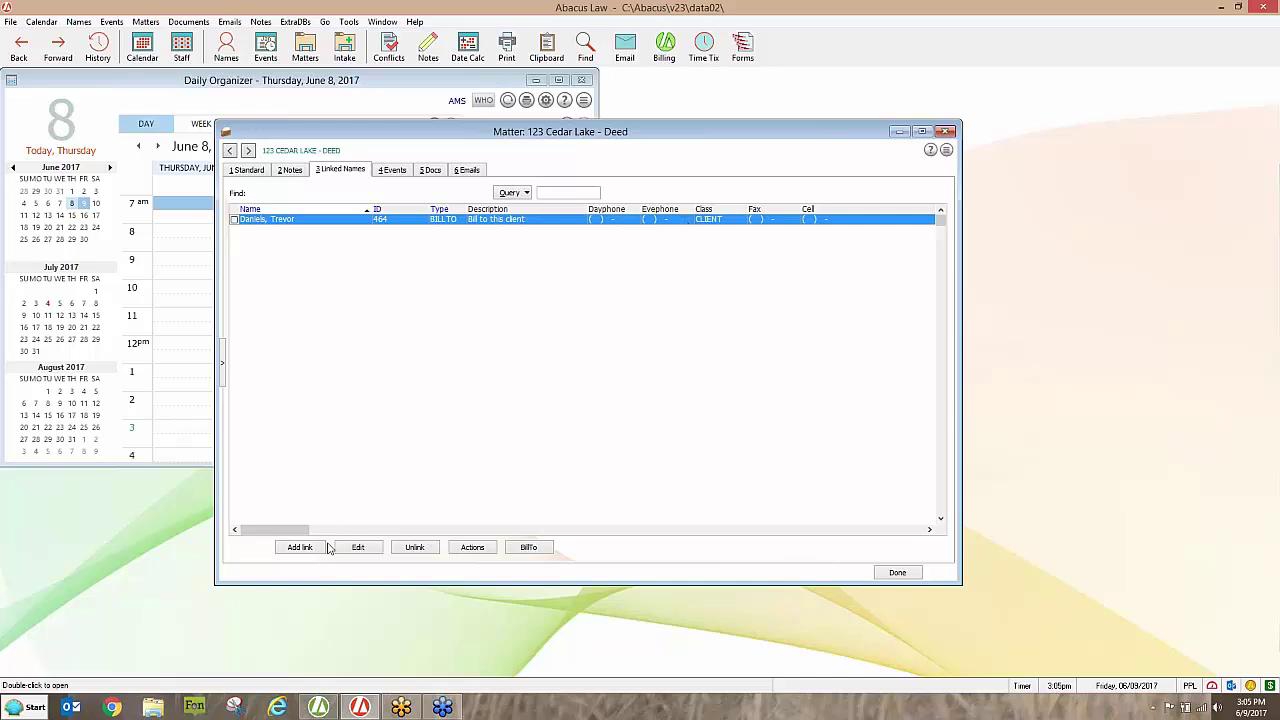
left_click(318, 710)
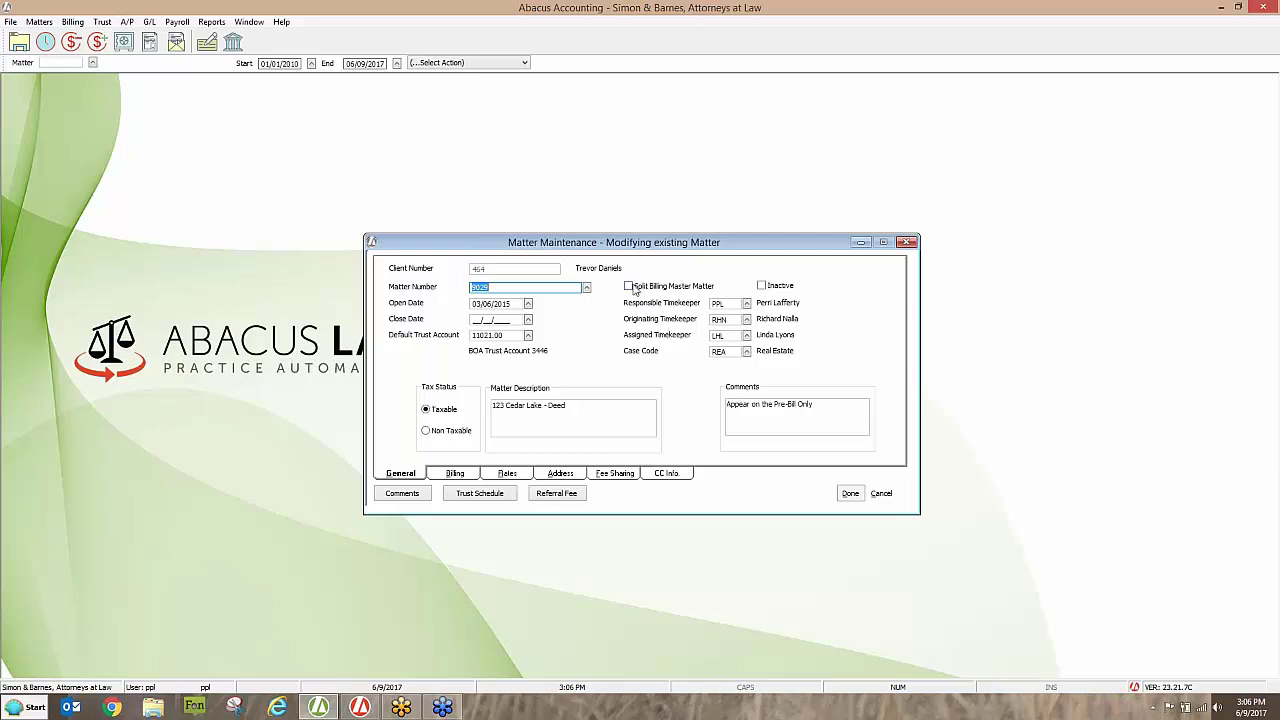
left_click(487, 337)
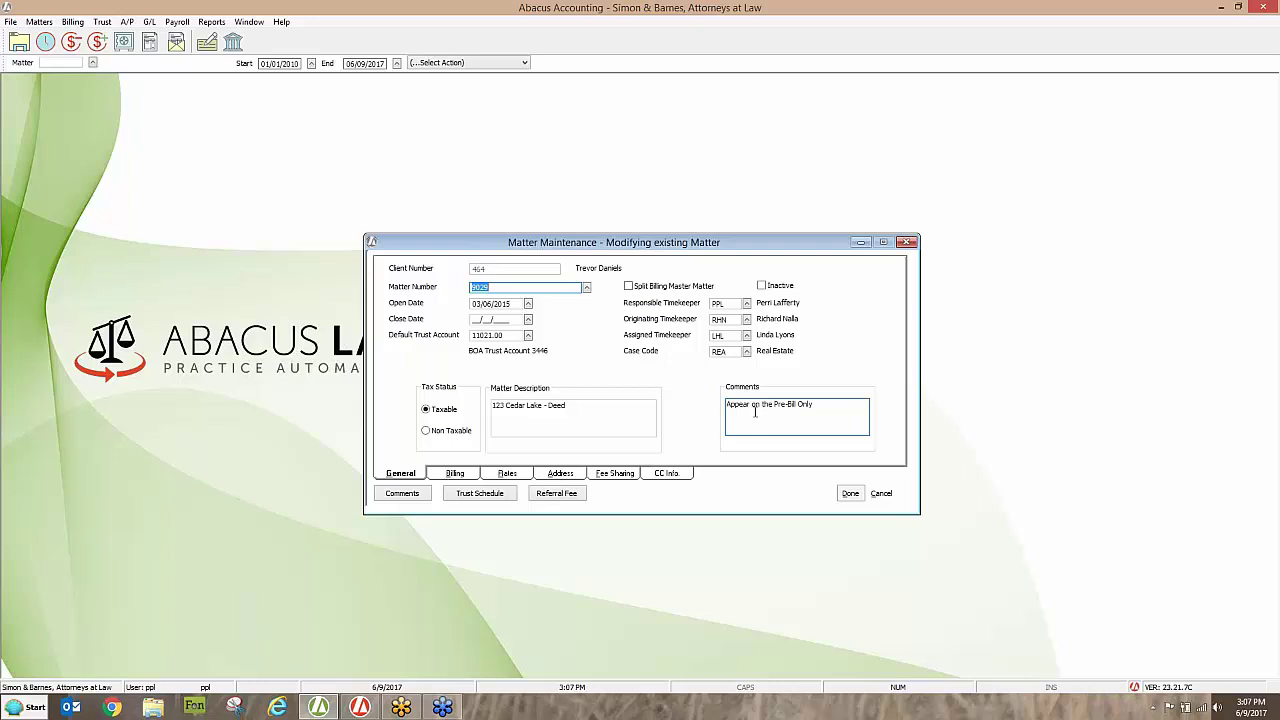
Review the available billing format codes, including Hourly Format, in the matter's billing settings
left_click(468, 472)
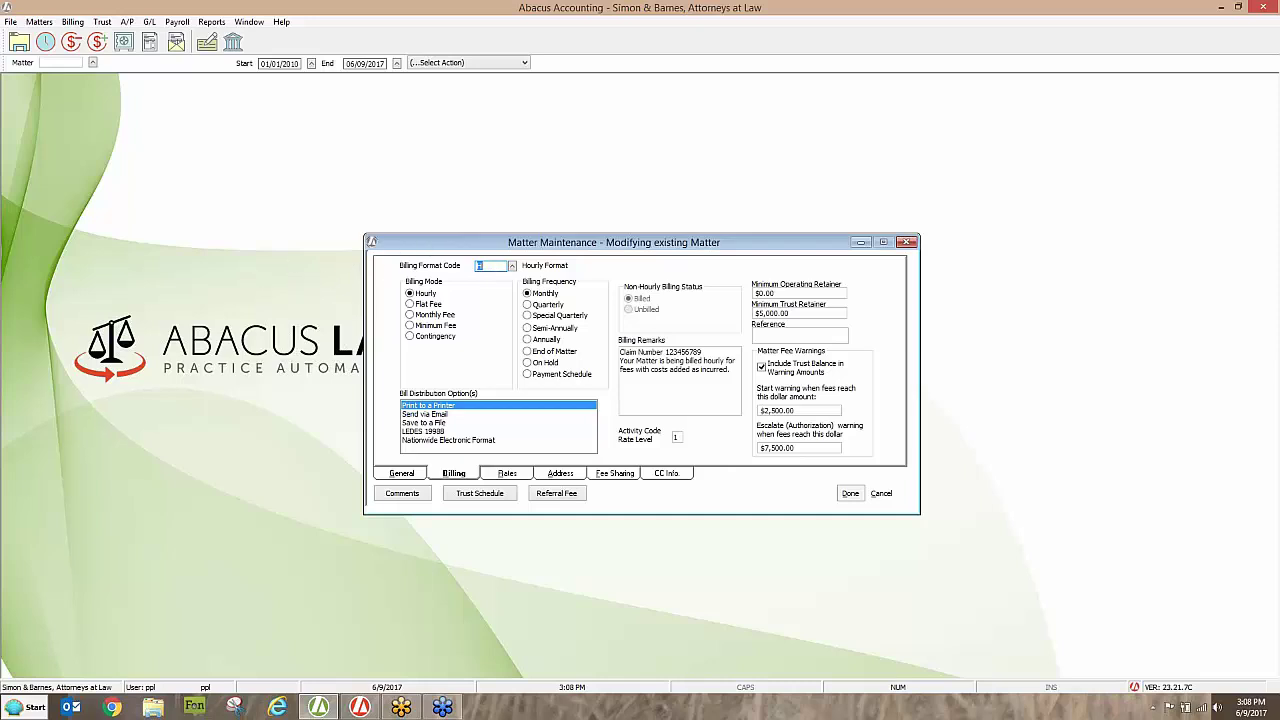
left_click(512, 266)
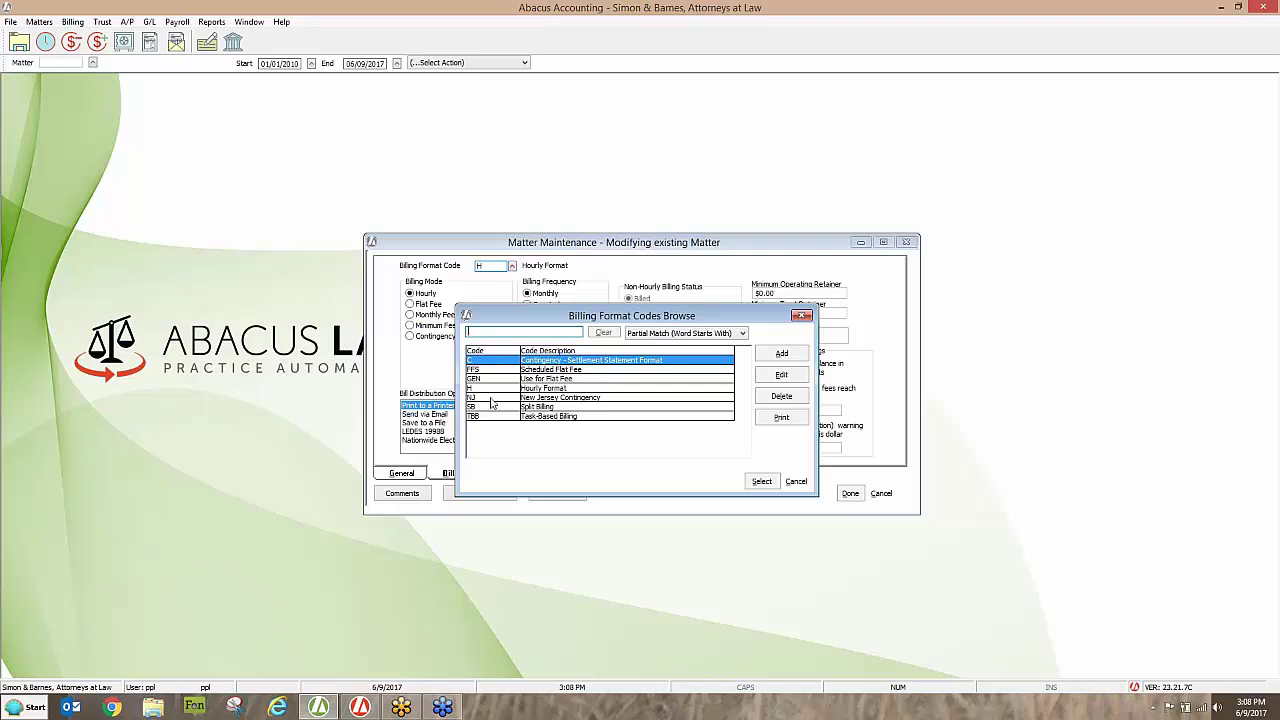
left_click(540, 388)
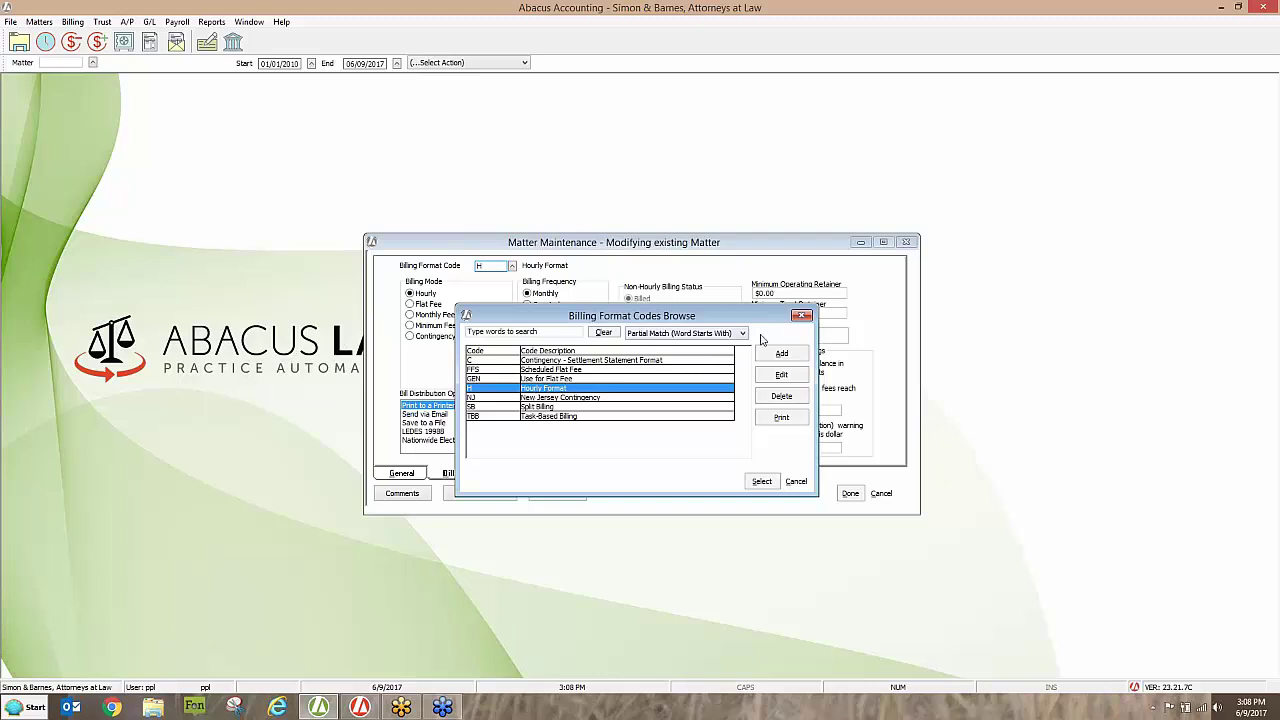
left_click(805, 316)
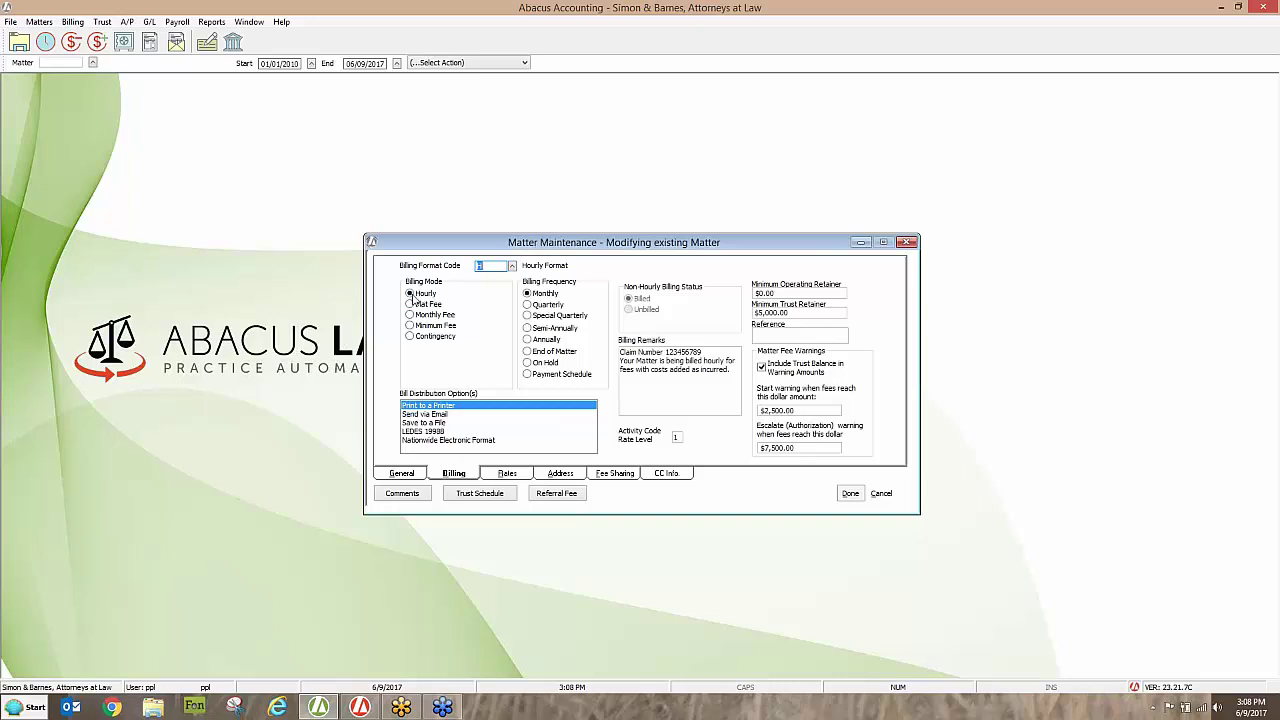
Try the Flat Fee billing mode for the matter with a fee of 5000.0
left_click(410, 304)
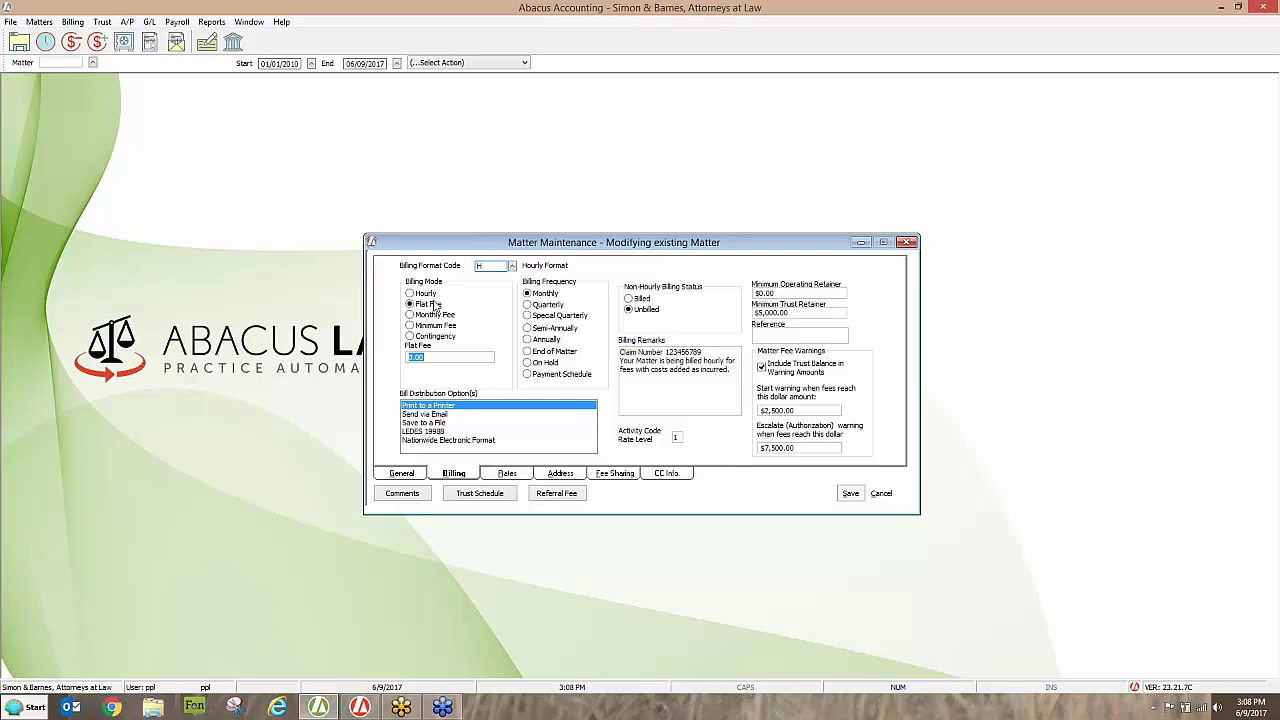
left_click(432, 357)
key("BackSpace")
type("5000.0")
Try the Monthly Fee billing mode with a monthly fee of 500.00
left_click(410, 315)
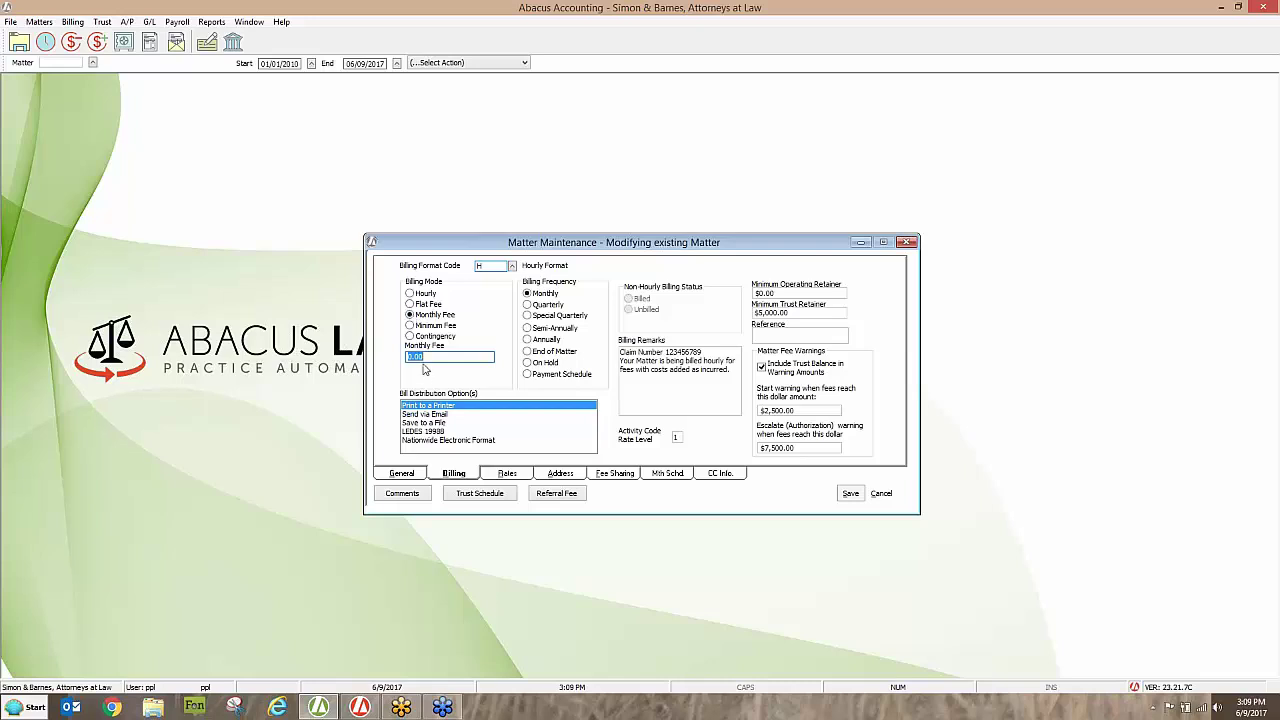
type("500.00")
key("Tab")
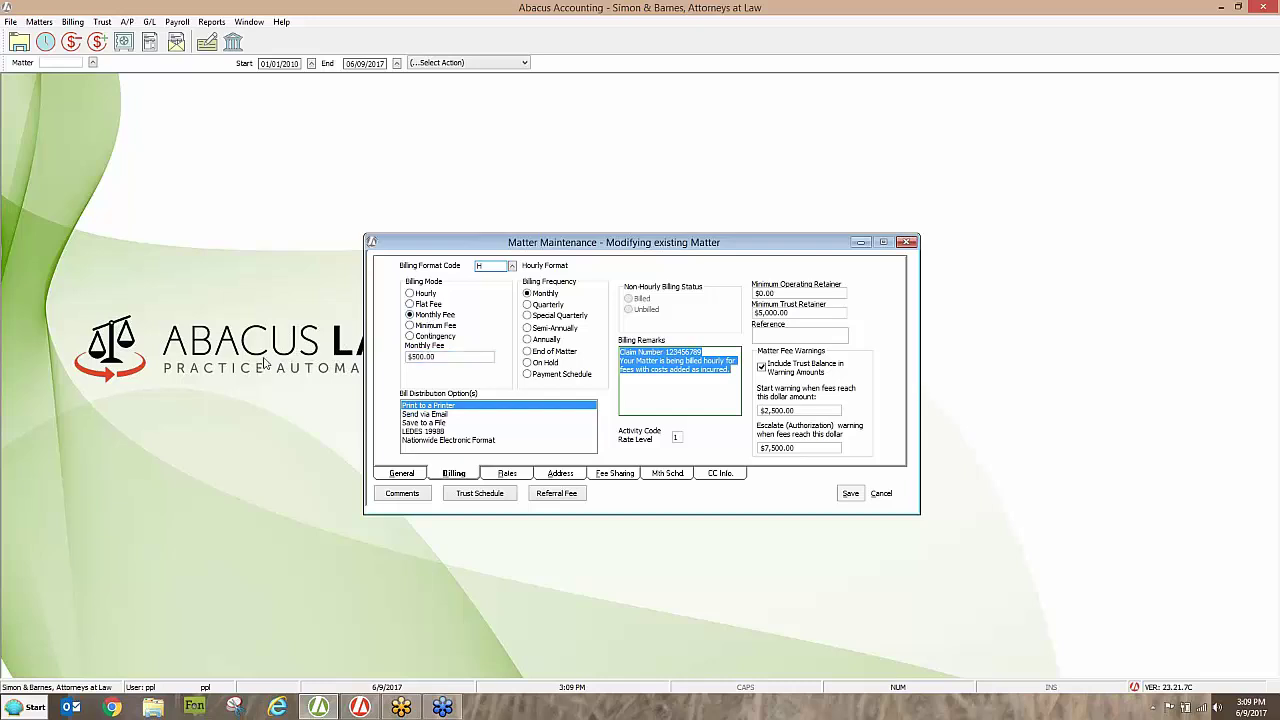
Try the Minimum Fee, Contingency and Hourly billing modes, entering 33.333 as the contingency percentage
left_click(409, 326)
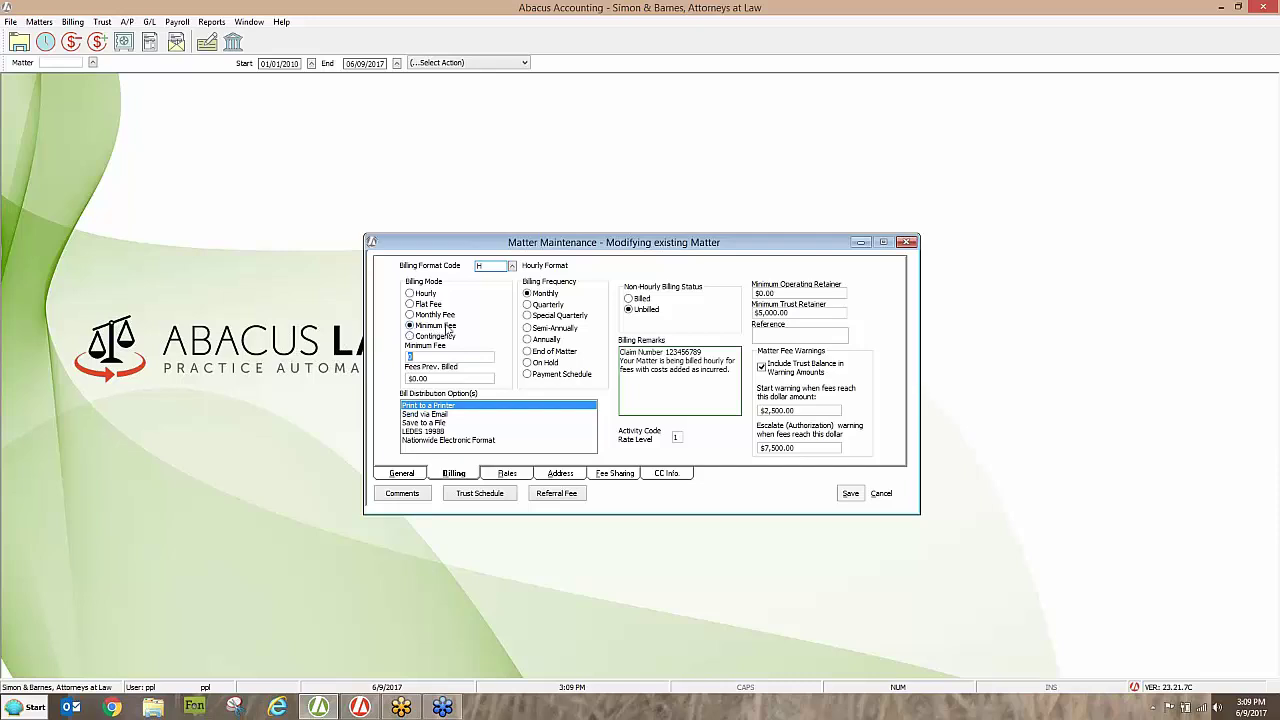
left_click(409, 336)
left_click(409, 357)
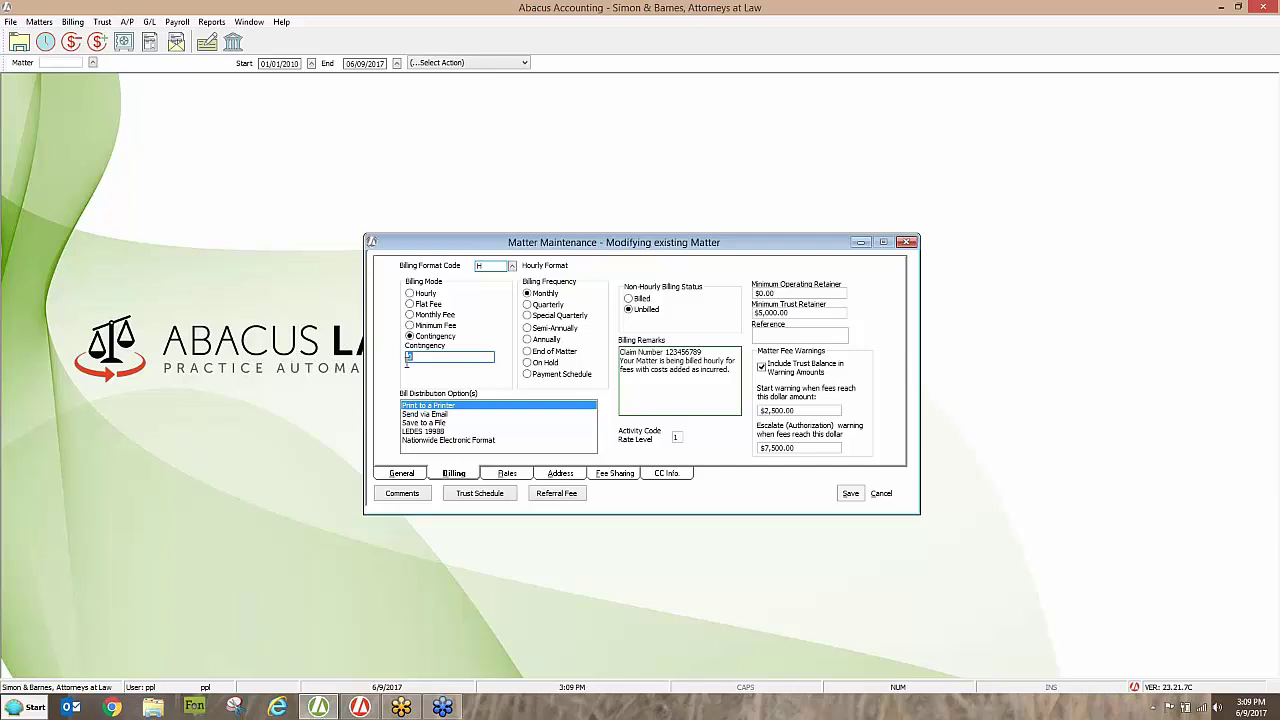
type("33.333")
left_click(410, 293)
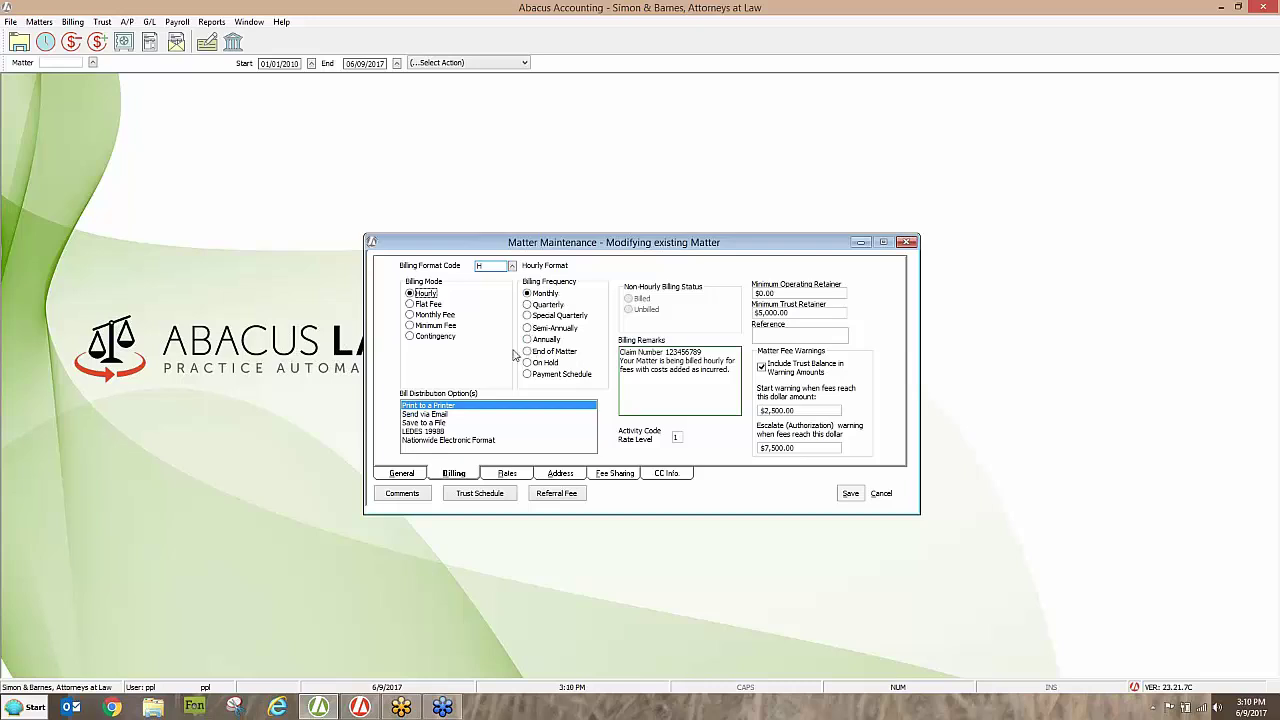
left_click(410, 337)
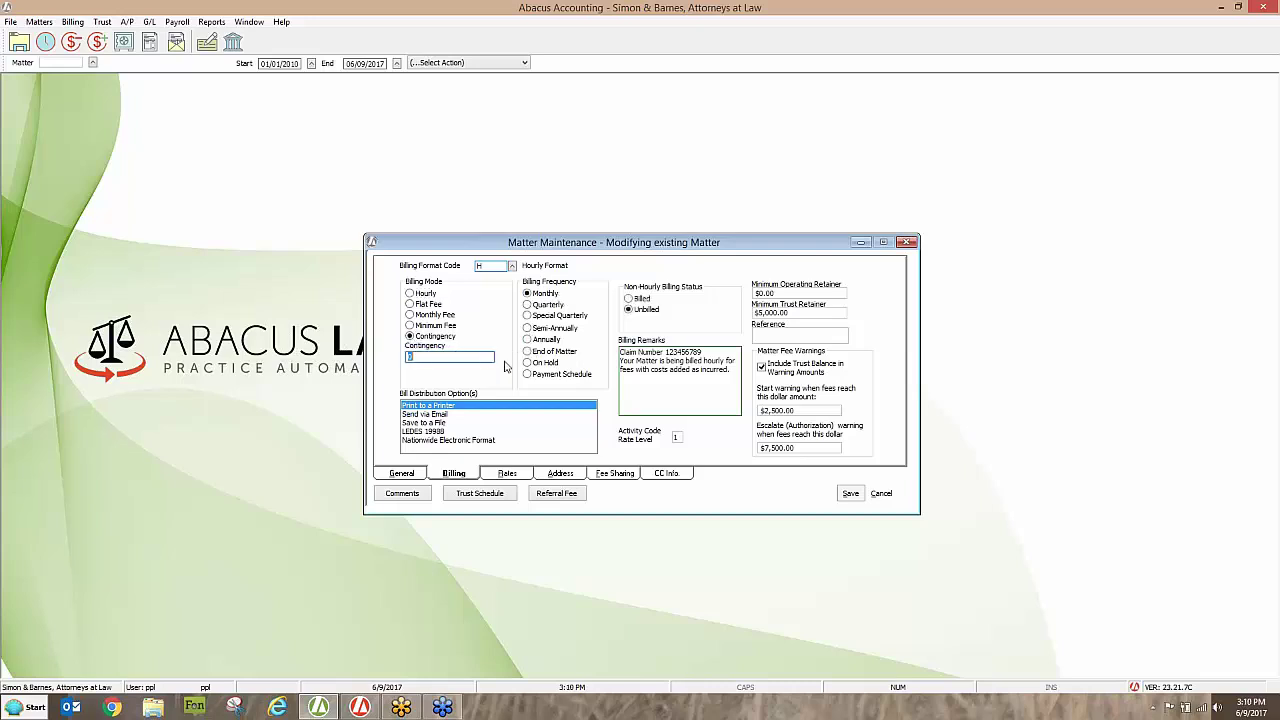
Set the billing frequency to Payment Schedule with a flat fee of 6000.00 and open the matter's installment settings
left_click(528, 354)
left_click(527, 364)
left_click(530, 376)
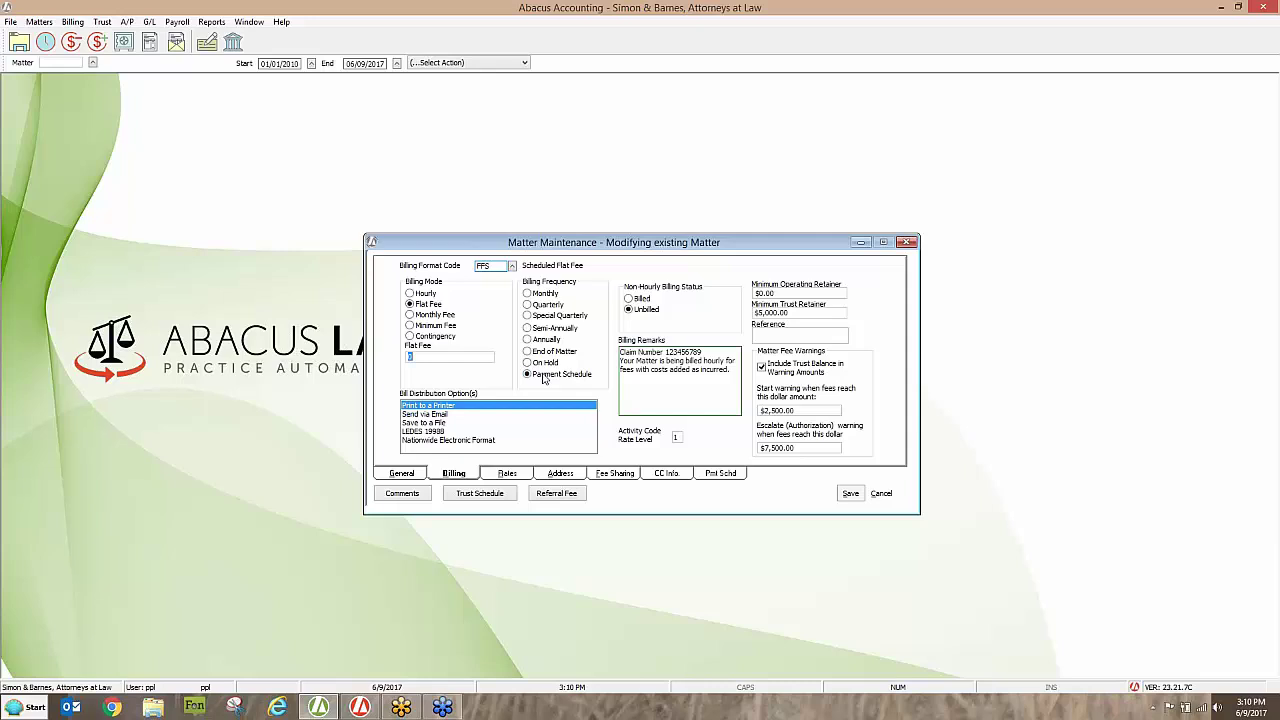
left_click(425, 357)
left_click(423, 357)
type("6000.00")
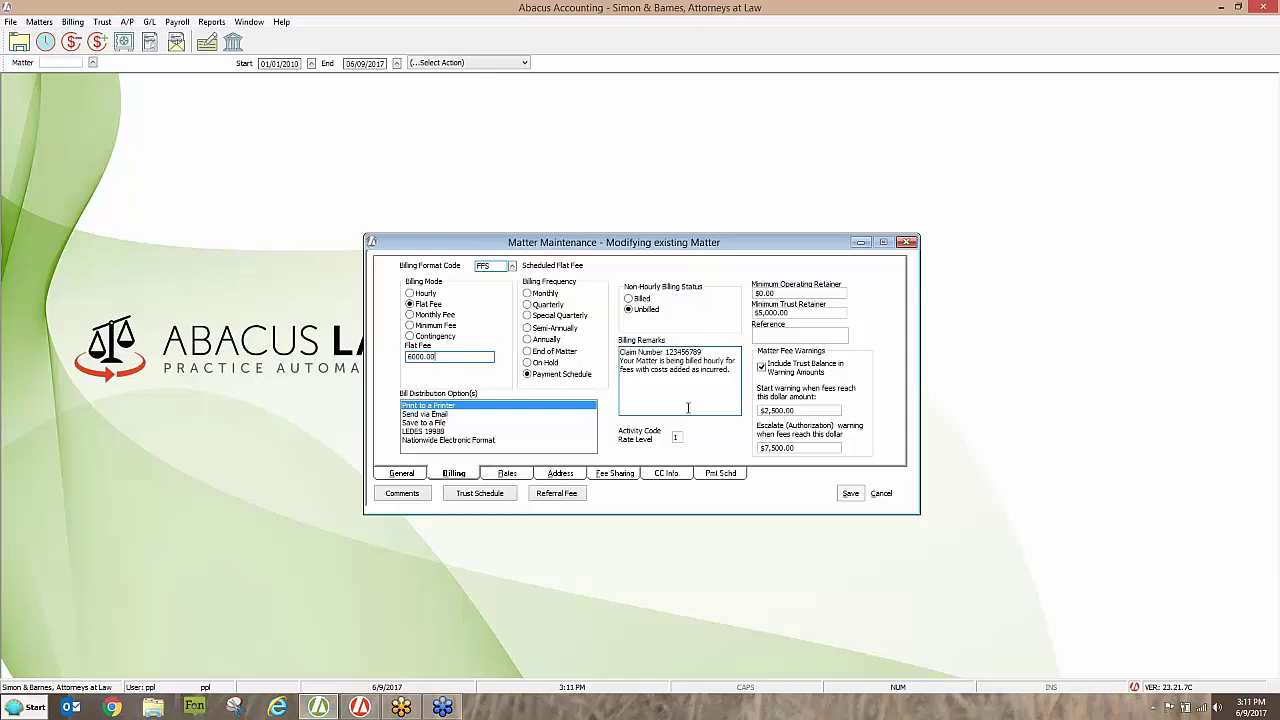
left_click(721, 473)
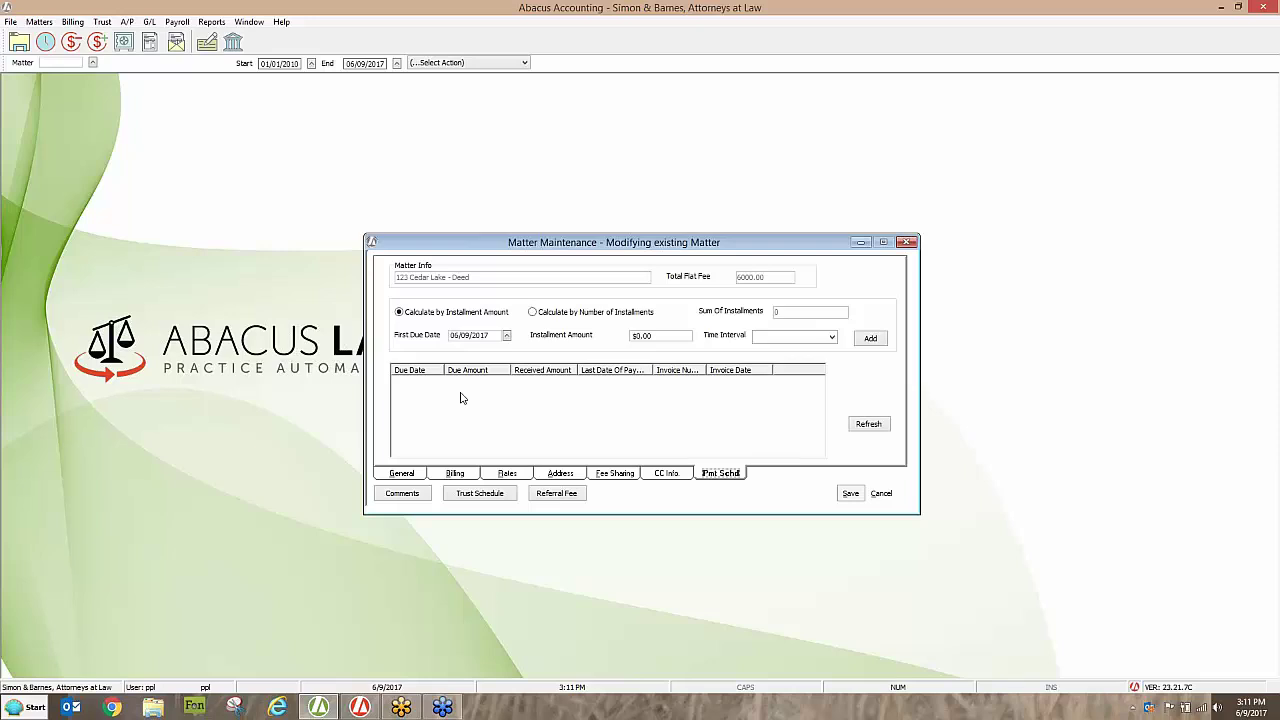
Try a minimum operating retainer of 500.0 in the billing settings and reset it to 0
left_click(452, 473)
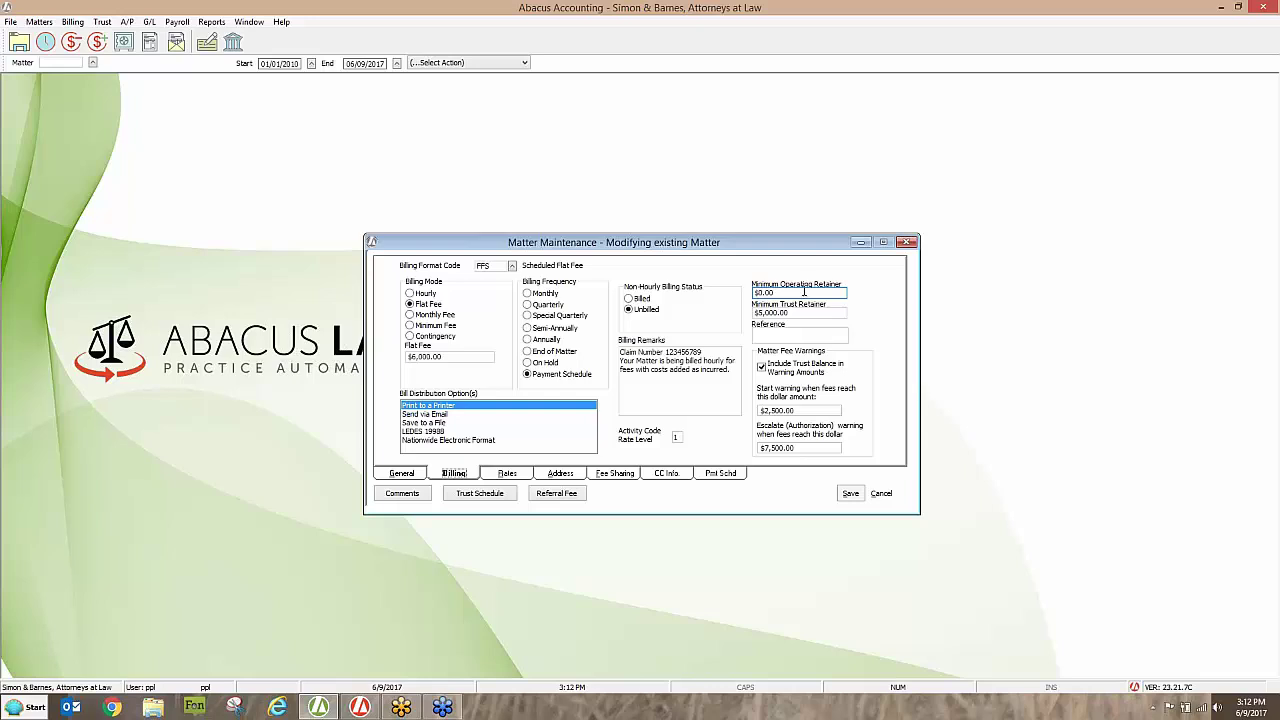
left_click(803, 291)
type("500.0")
key("BackSpace")
key("BackSpace")
key("BackSpace")
key("BackSpace")
key("BackSpace")
key("BackSpace")
key("BackSpace")
type("0")
left_click(779, 312)
left_click(103, 22)
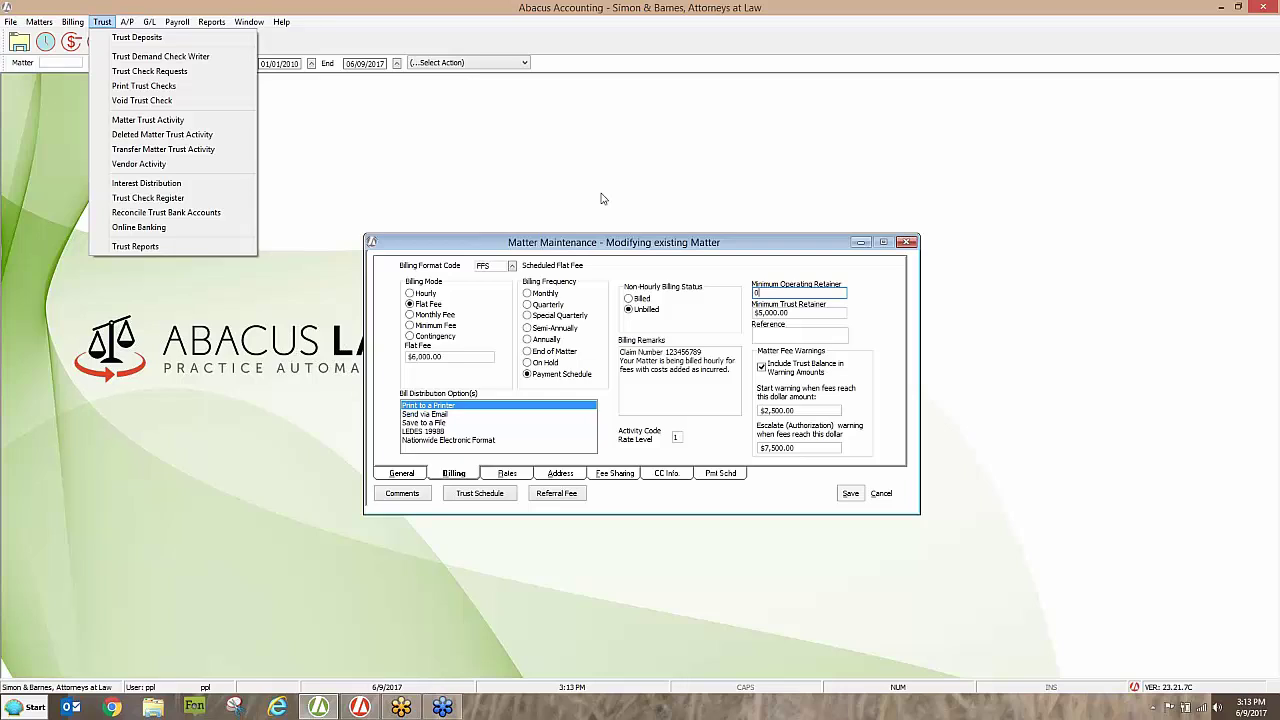
left_click(368, 150)
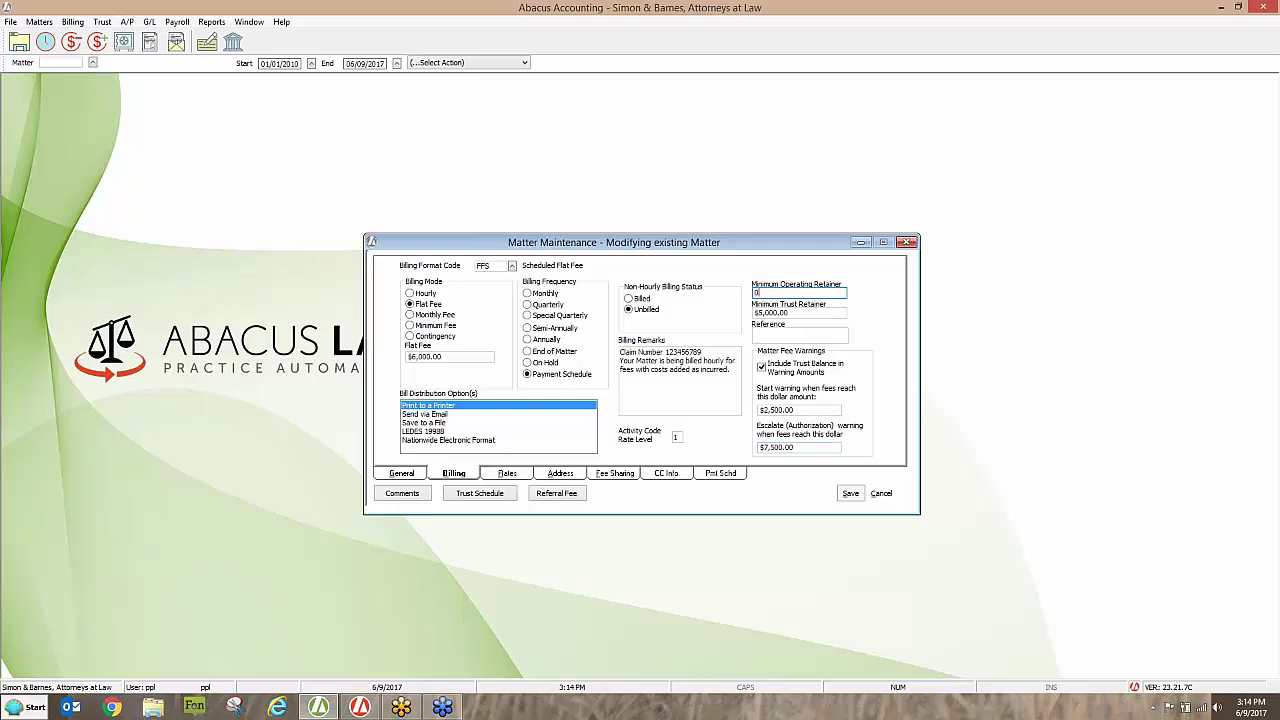
Open the matter's rates and review the firm's timekeeper codes in the accounting setup
left_click(510, 474)
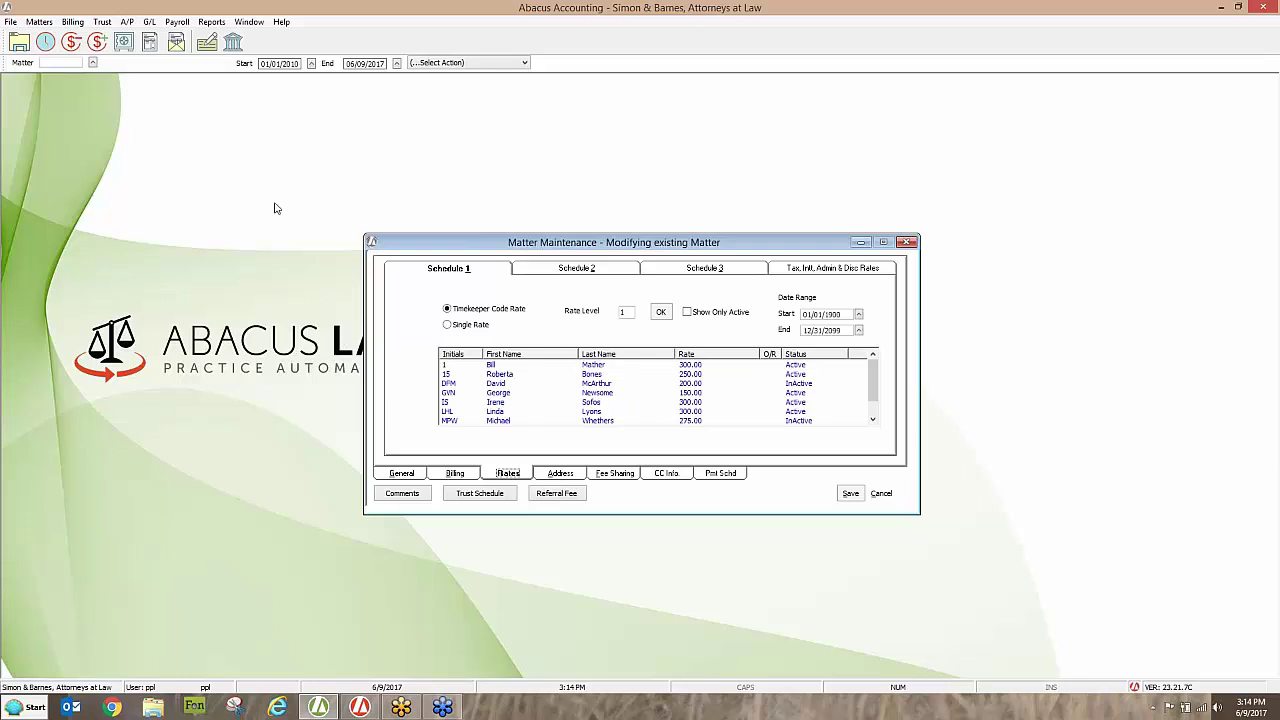
left_click(12, 23)
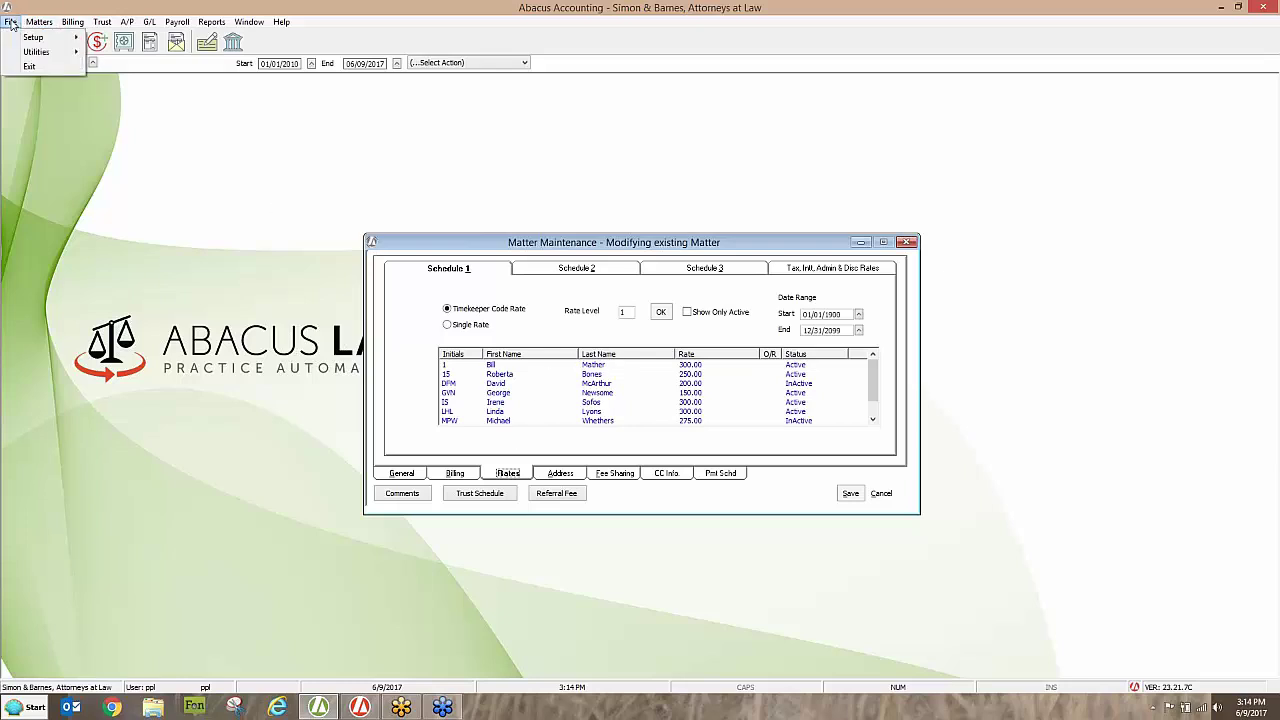
mouse_move(20, 38)
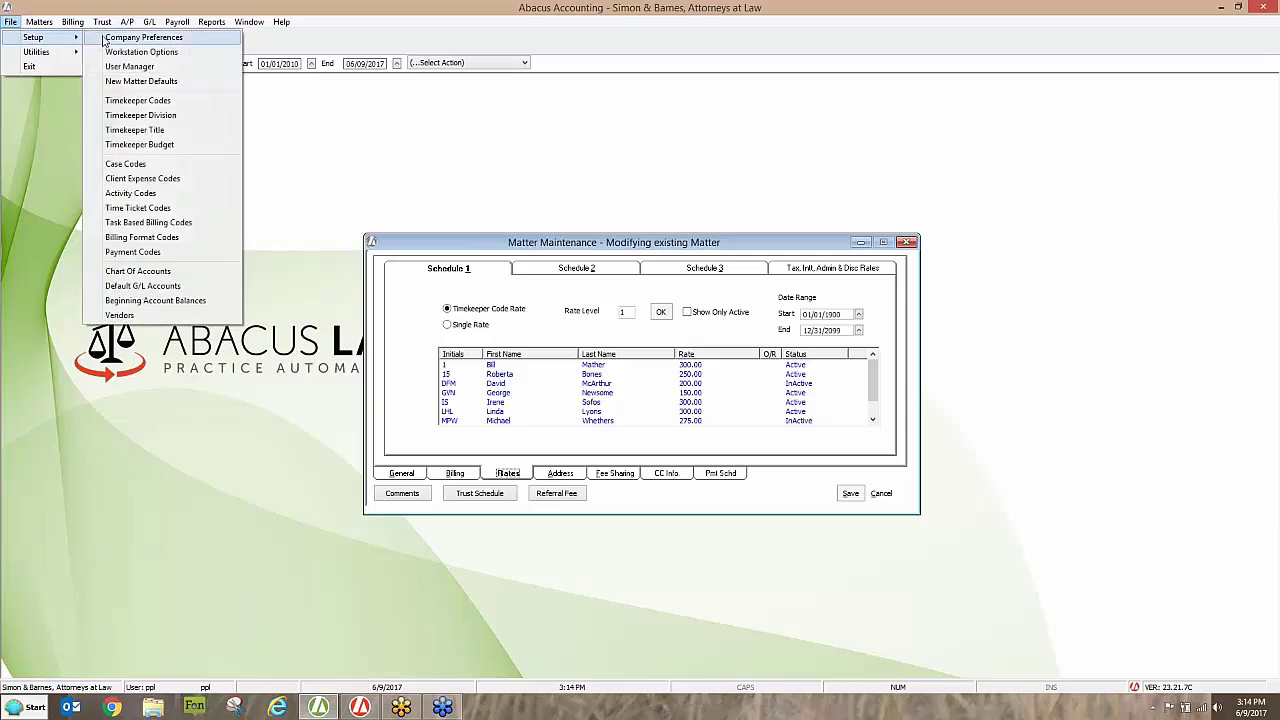
left_click(138, 100)
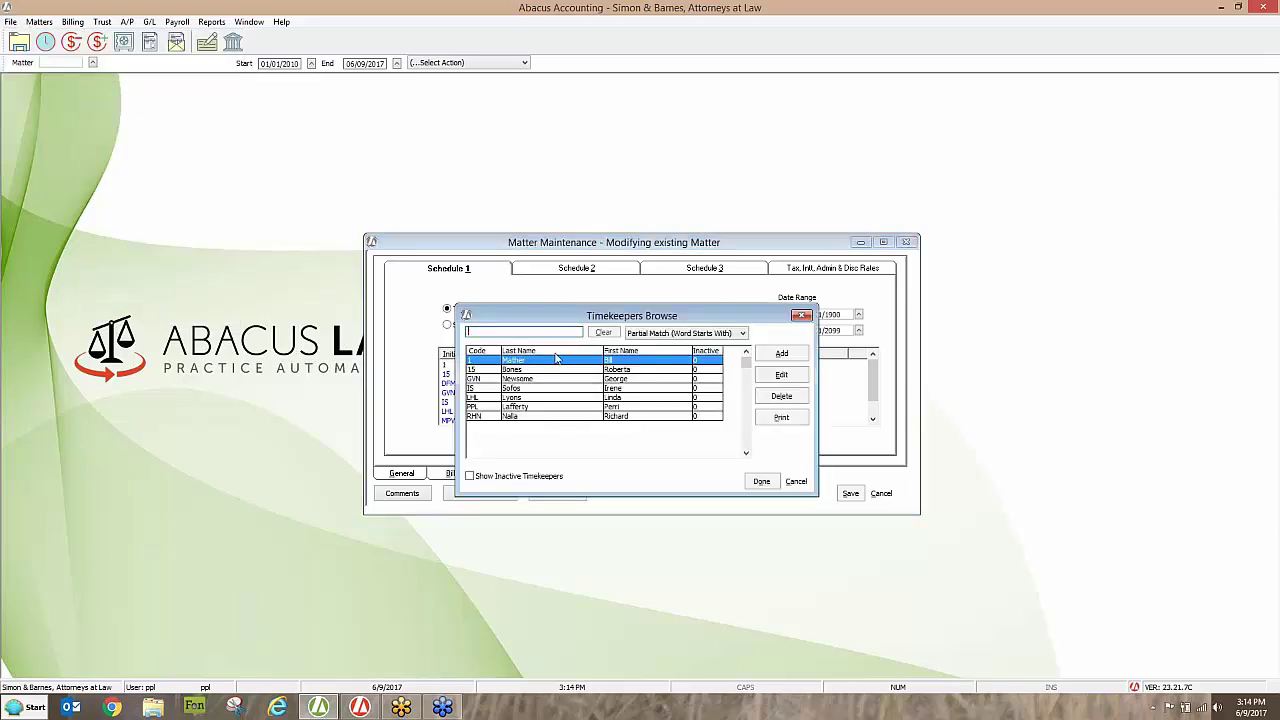
left_click(799, 316)
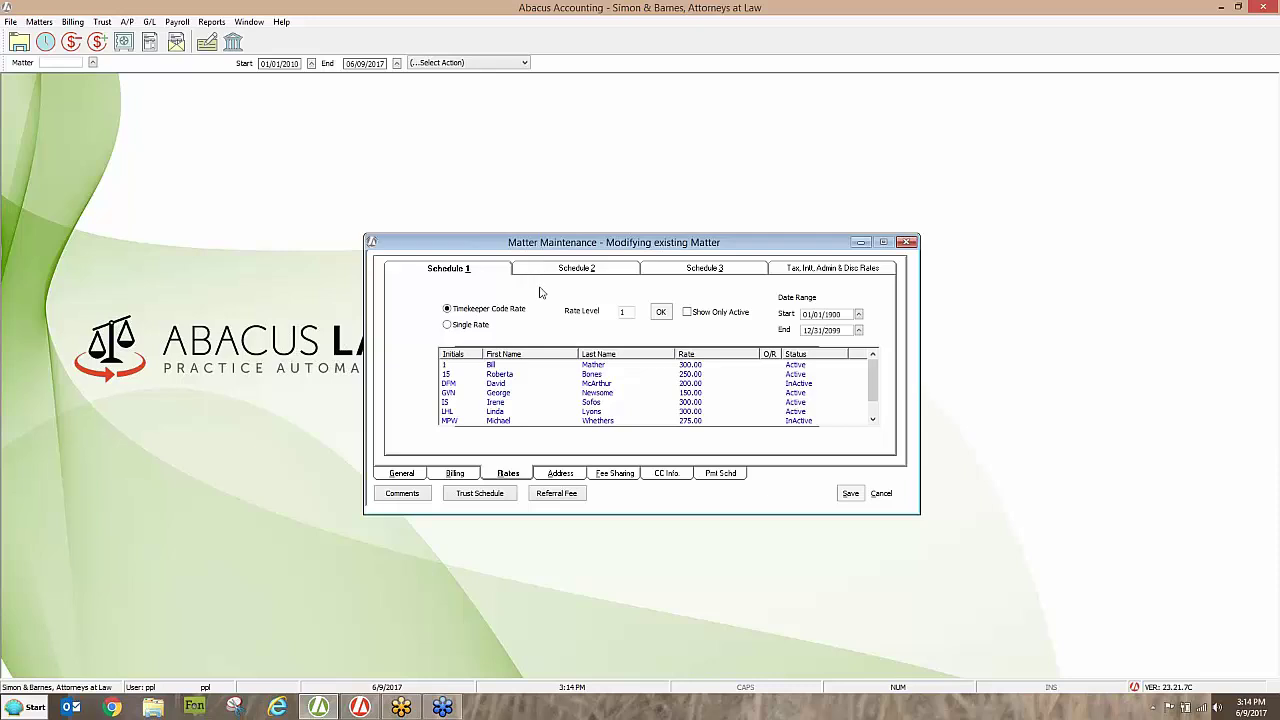
Override the rate of timekeeper IS in the matter's Schedule 1 rates with 200.00
left_click(594, 405)
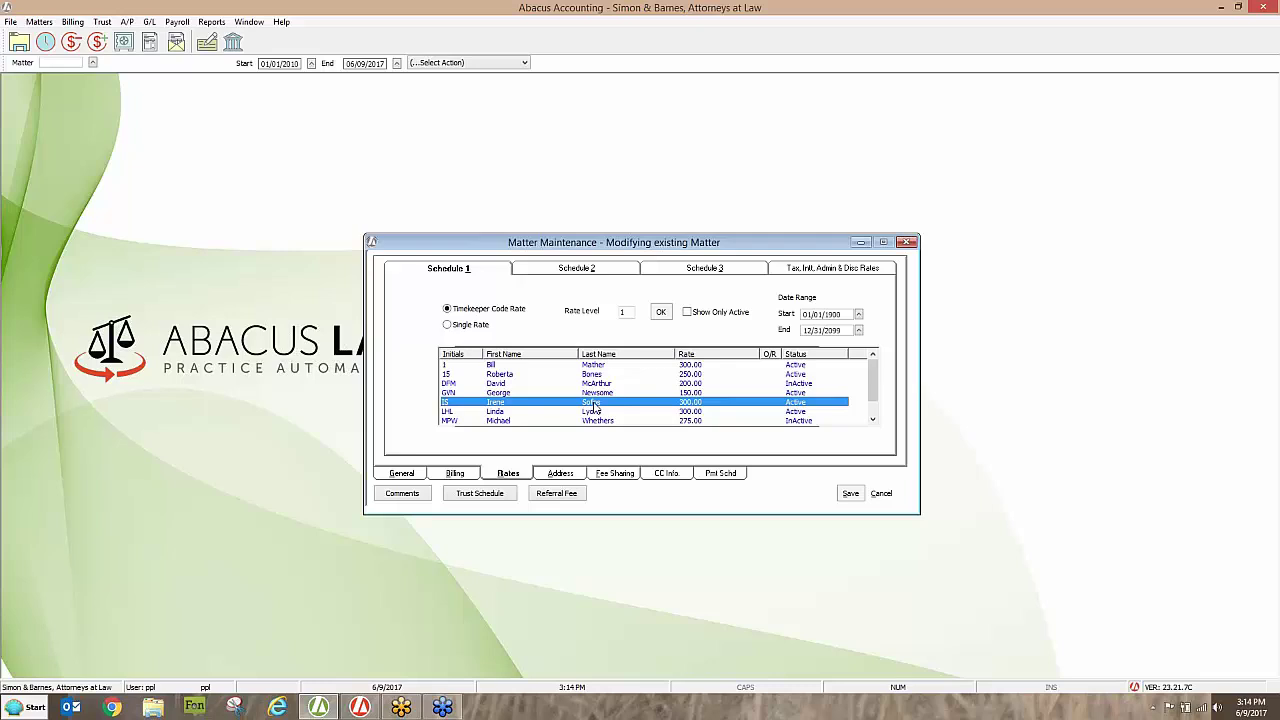
double_click(594, 405)
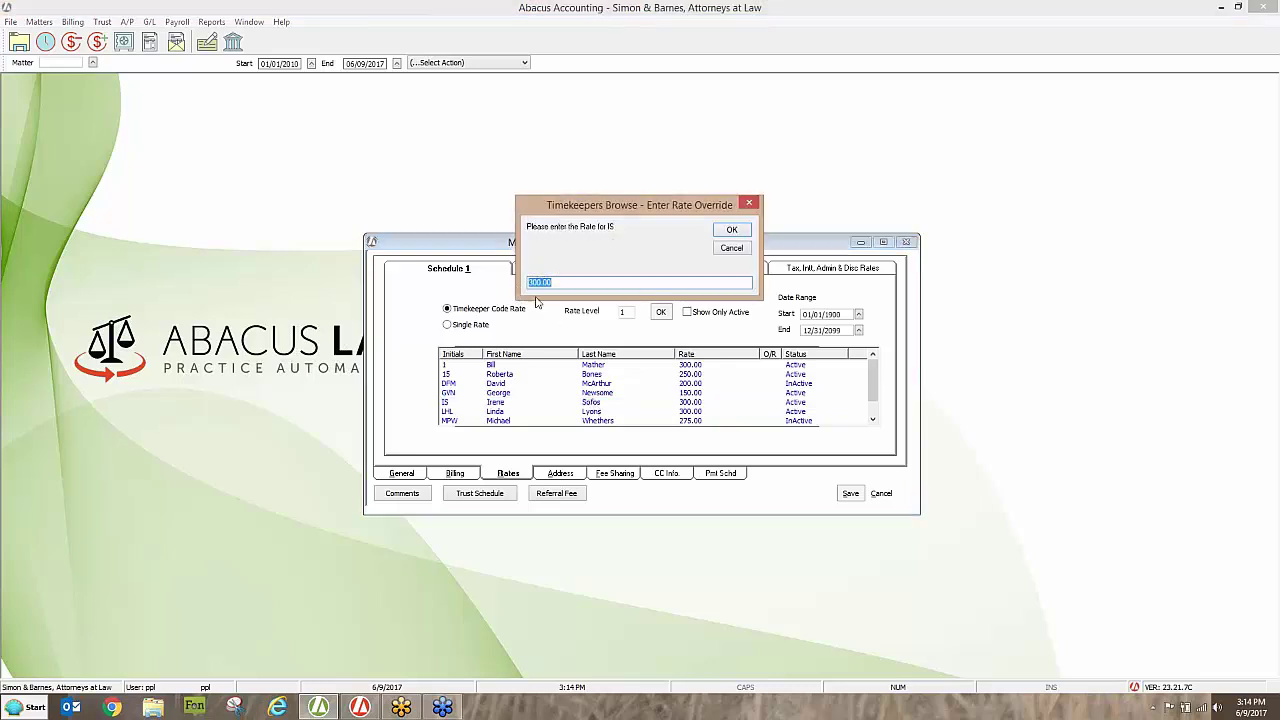
key("BackSpace")
type("200.00")
left_click(732, 231)
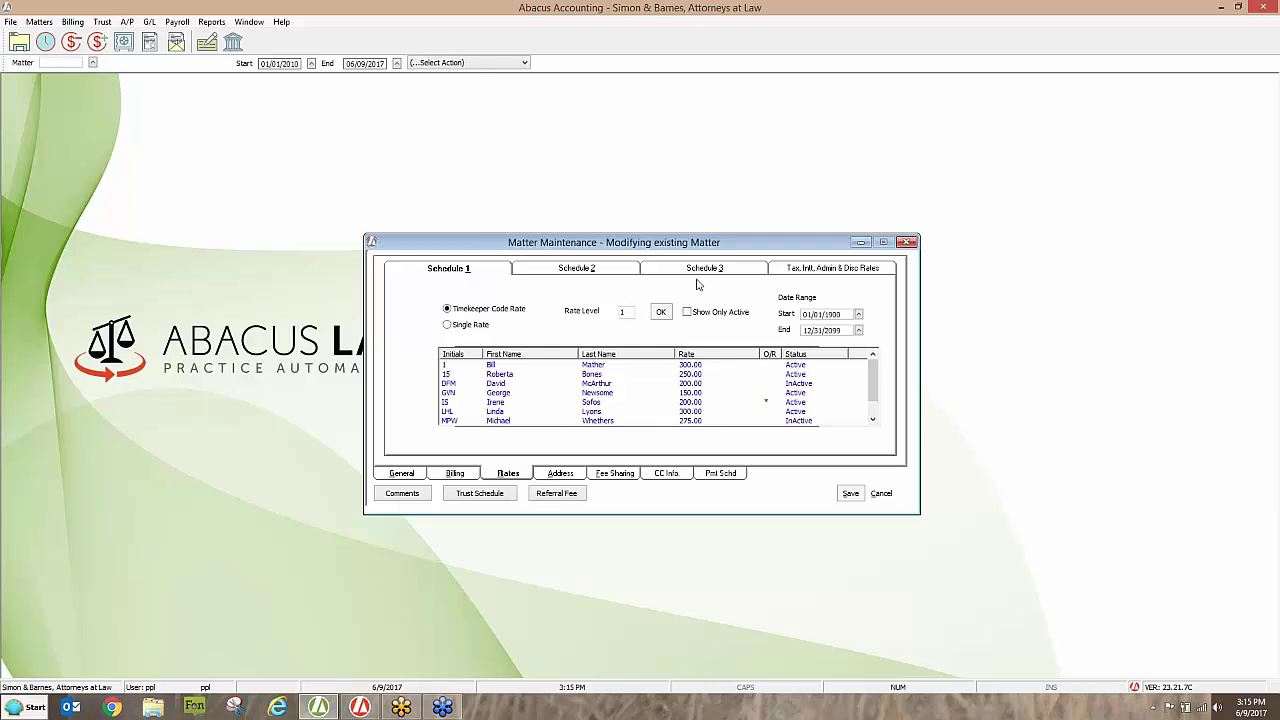
Review the matter's tax, late charge and administrative cost rates and its client address details
left_click(786, 267)
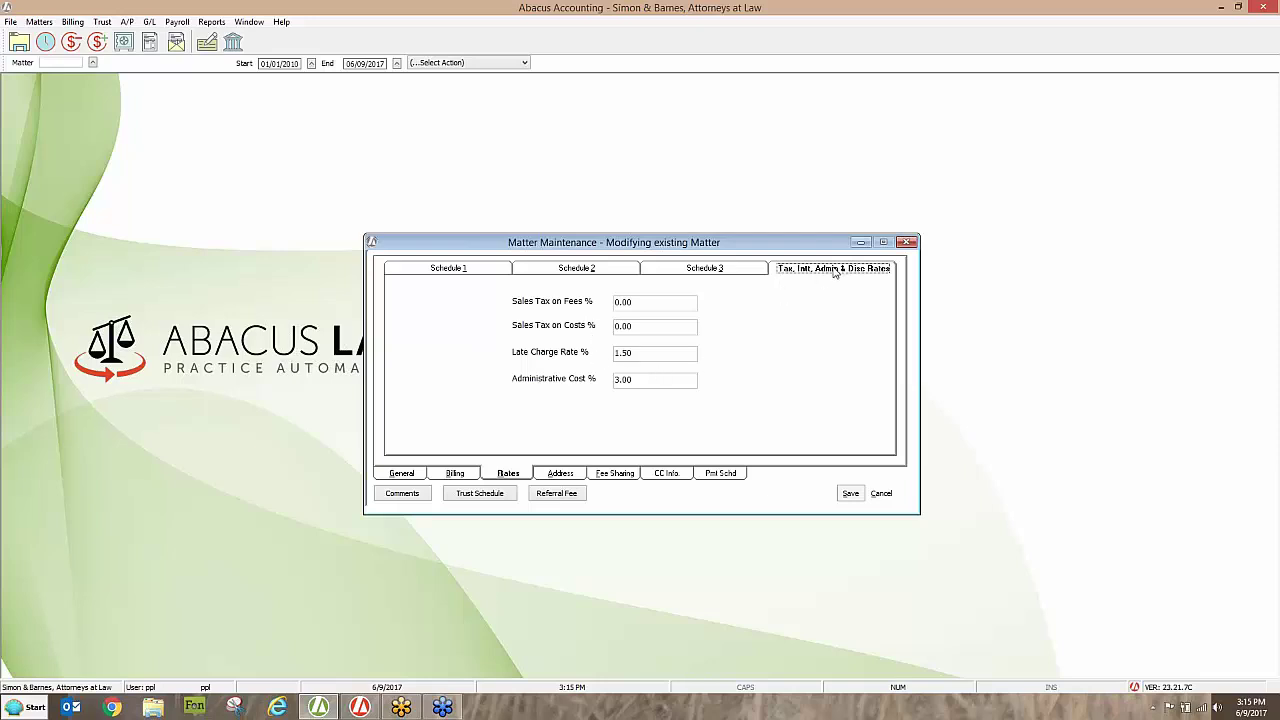
key("Tab")
left_click(555, 475)
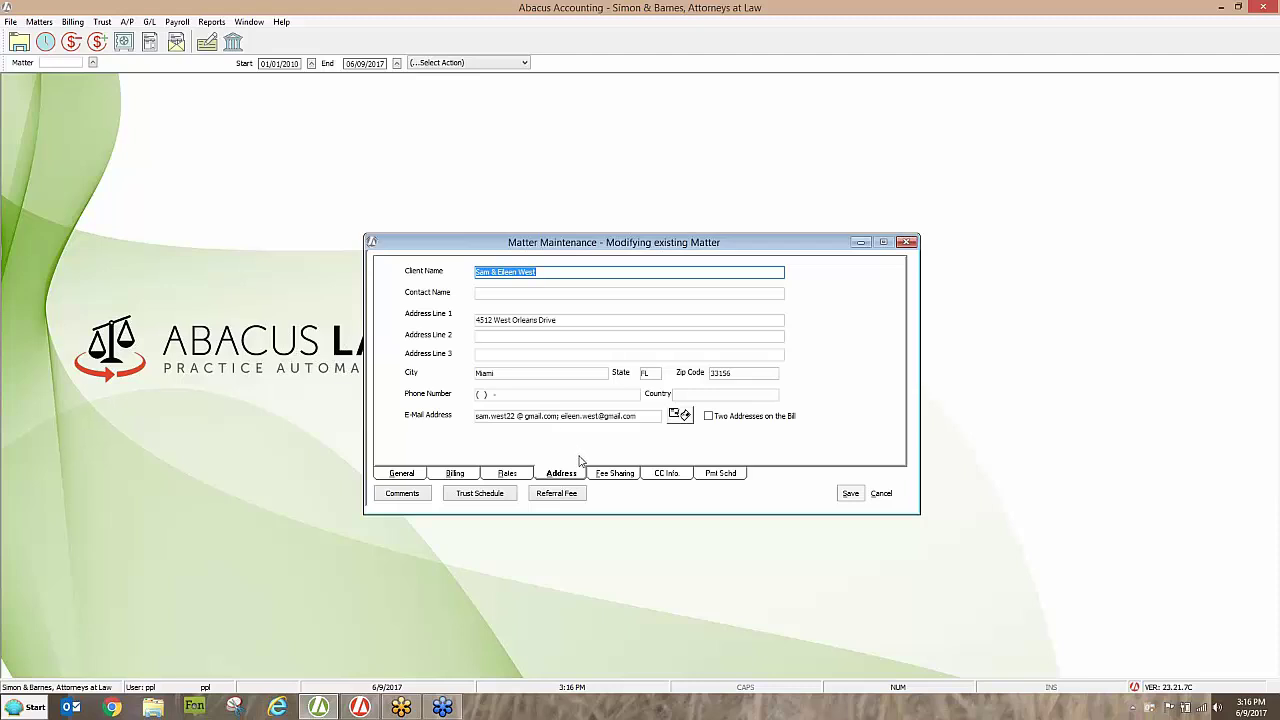
Review the matter's timekeeper fee sharing percentages and the available billing functions
left_click(606, 474)
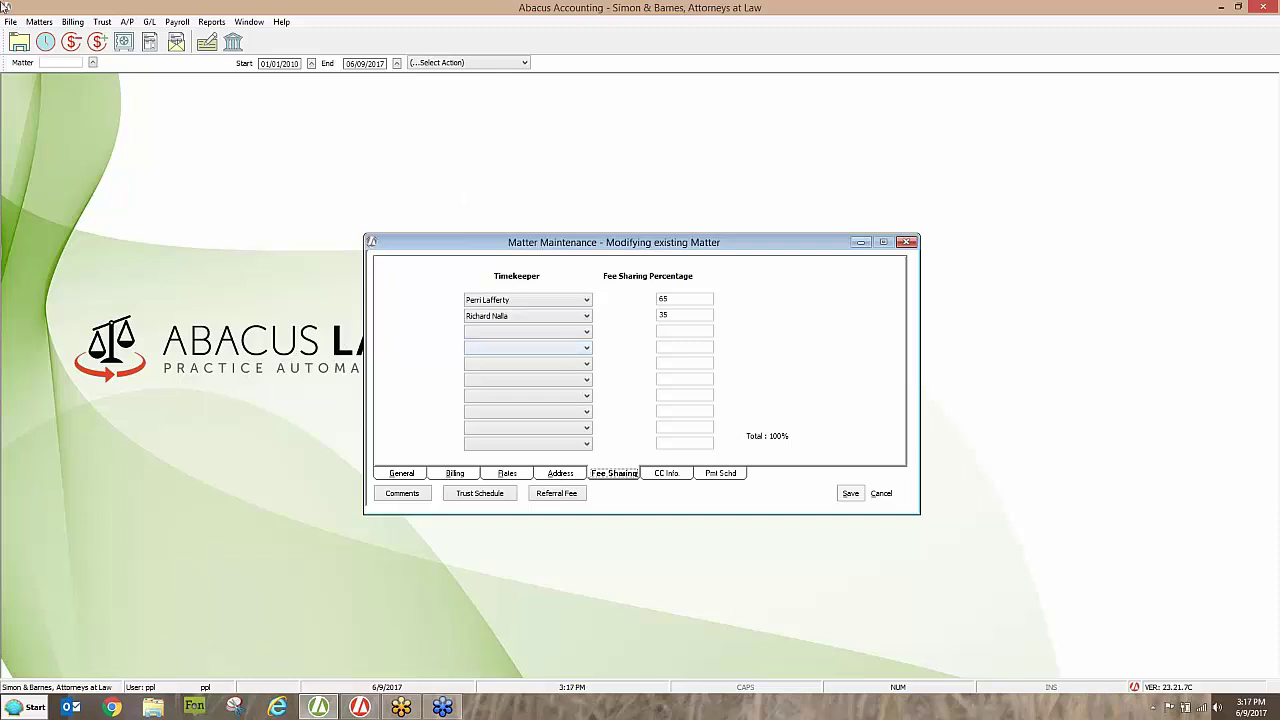
left_click(72, 22)
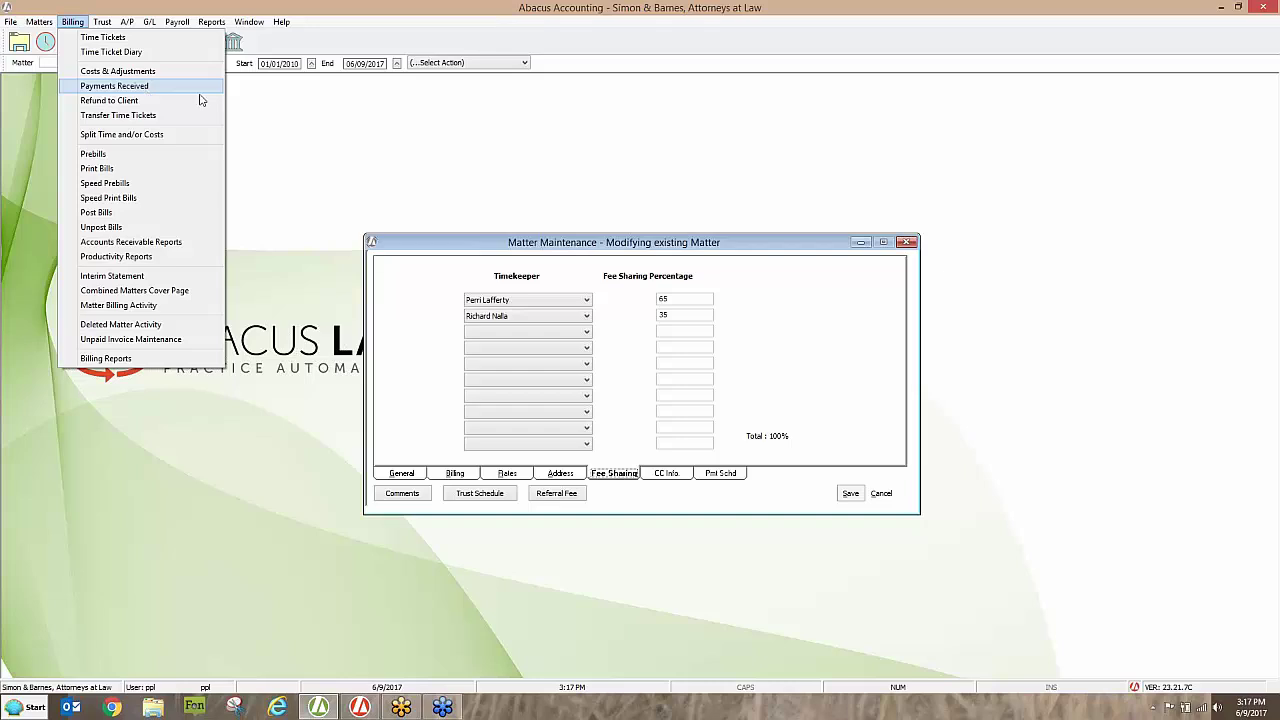
left_click(390, 170)
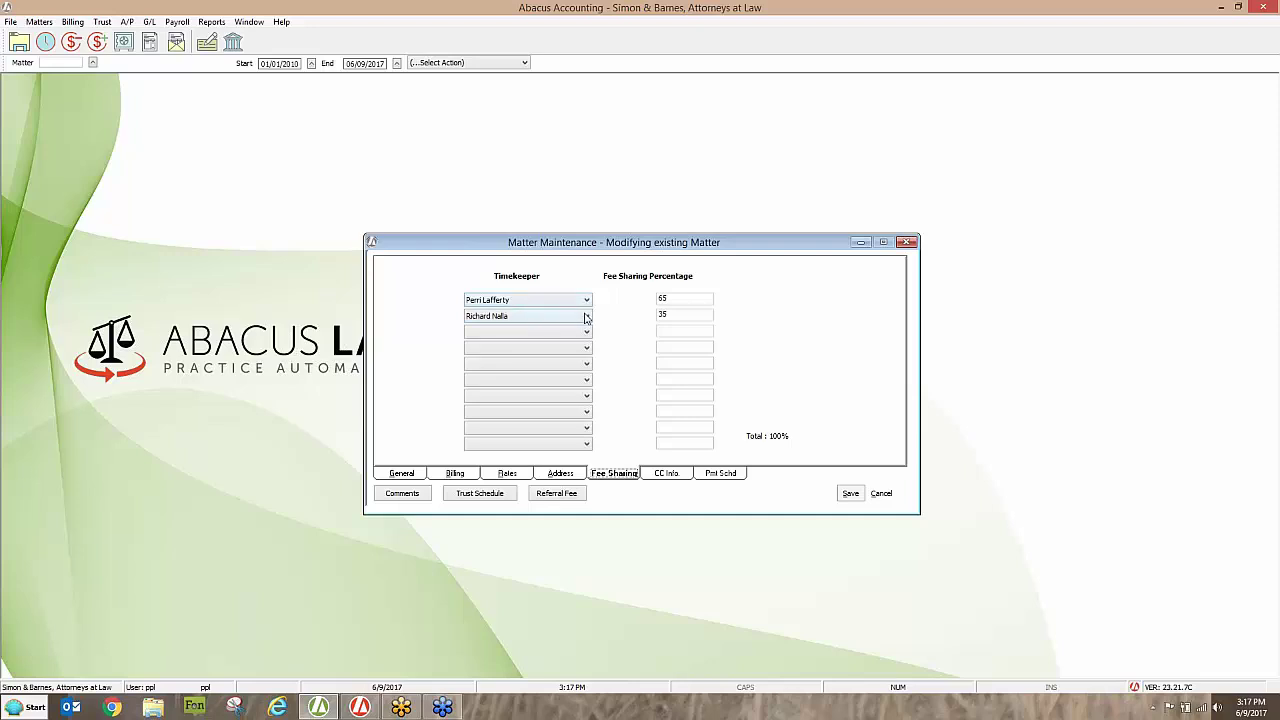
left_click(661, 325)
Try allowing and automatically charging credit card or electronic check bill payments for the matter, with LawPay - Credit Card / E-Check selected
left_click(670, 477)
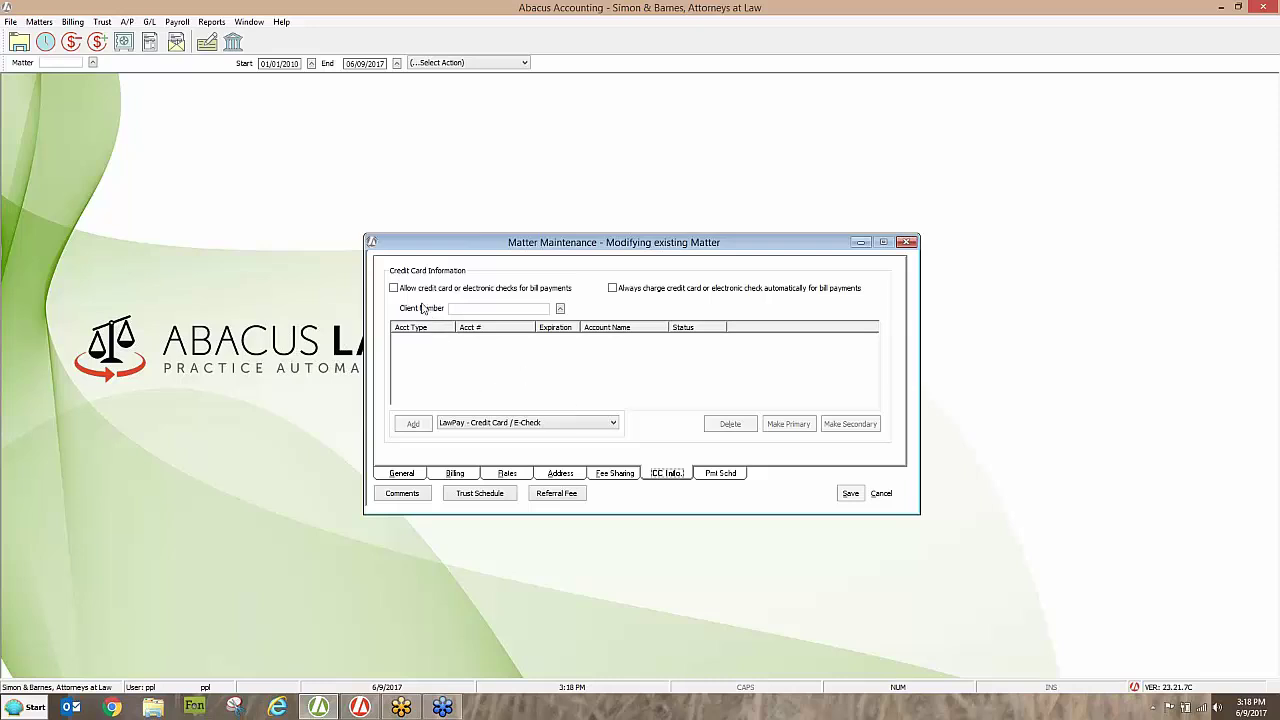
left_click(393, 289)
left_click(393, 289)
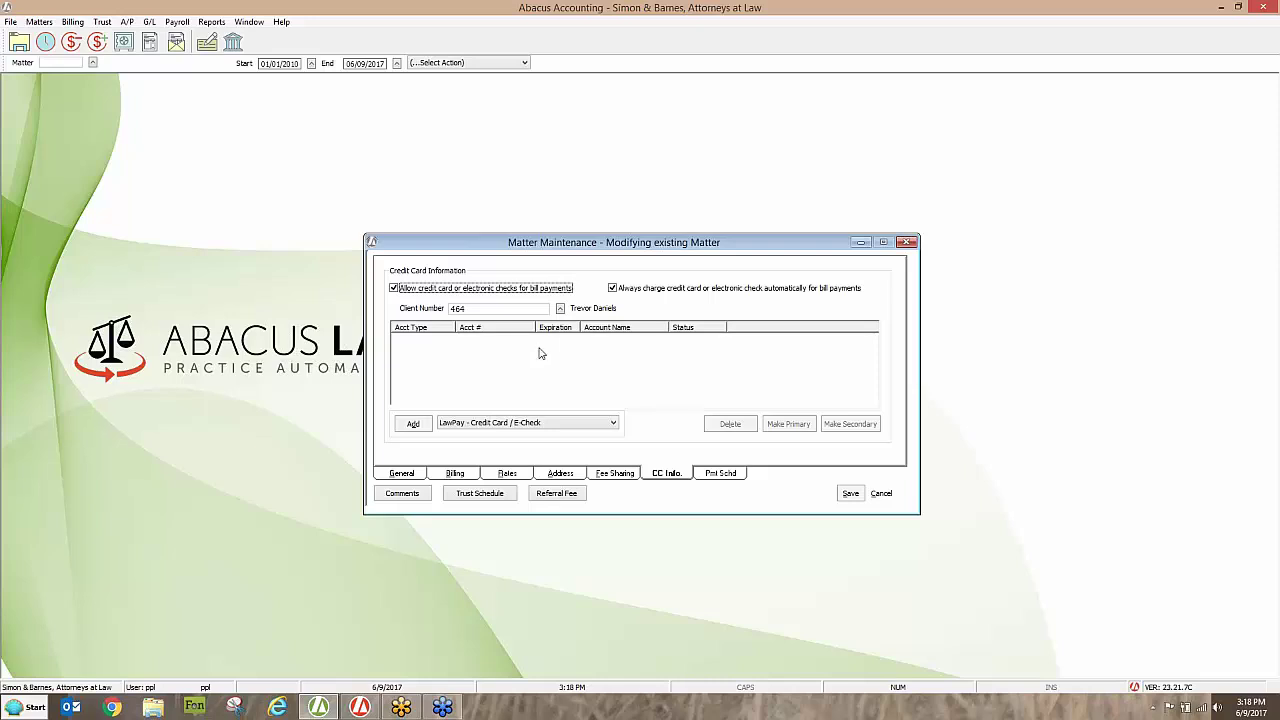
left_click(614, 425)
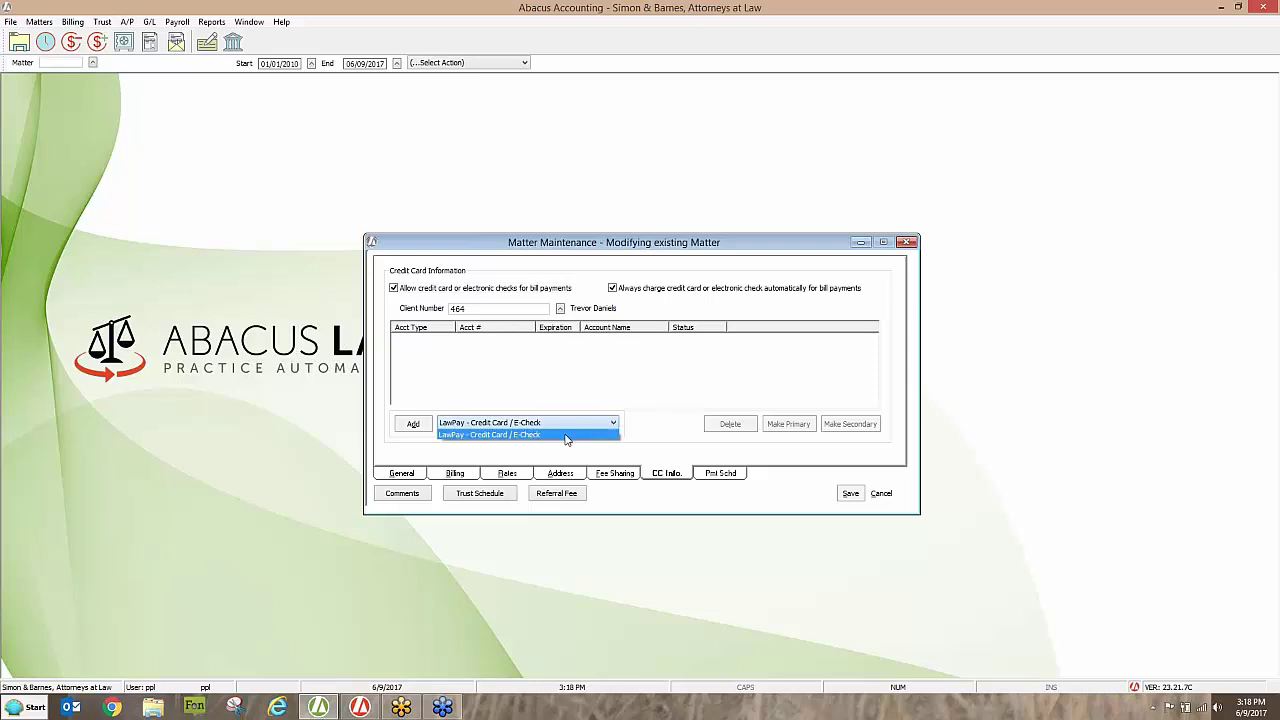
left_click(566, 436)
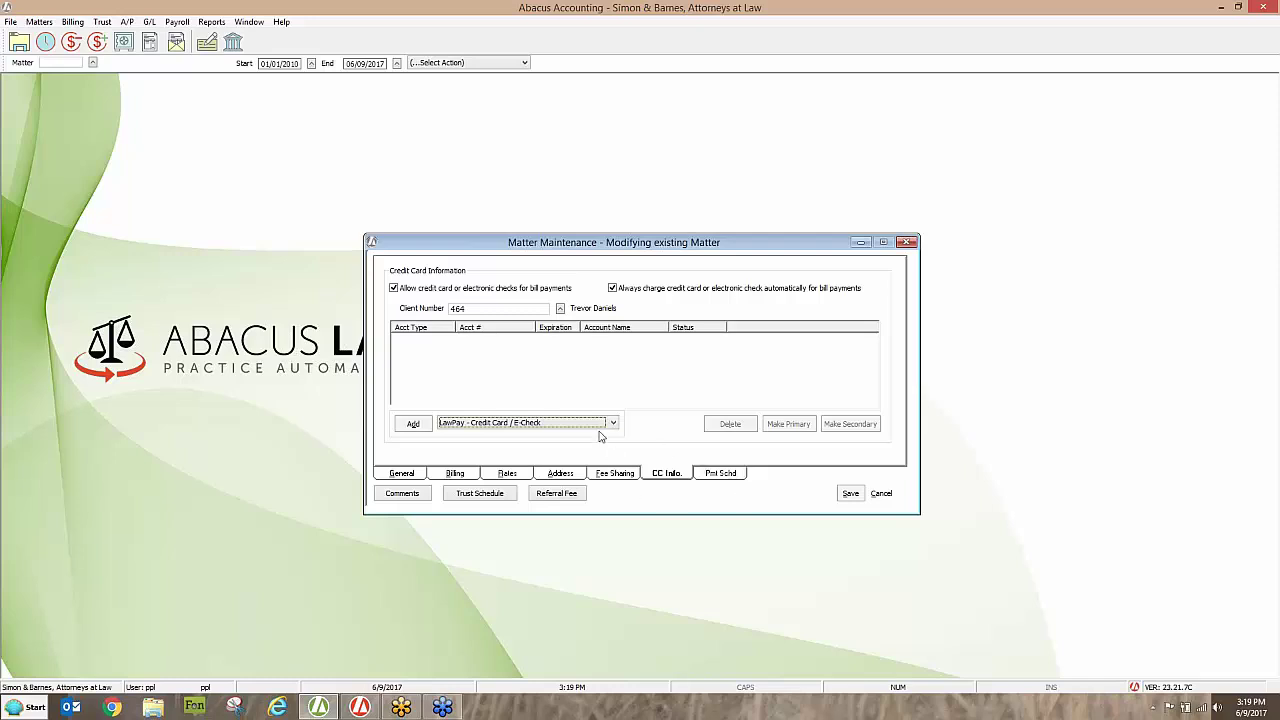
Try the Hourly billing mode for the matter and browse the available billing format codes
left_click(456, 473)
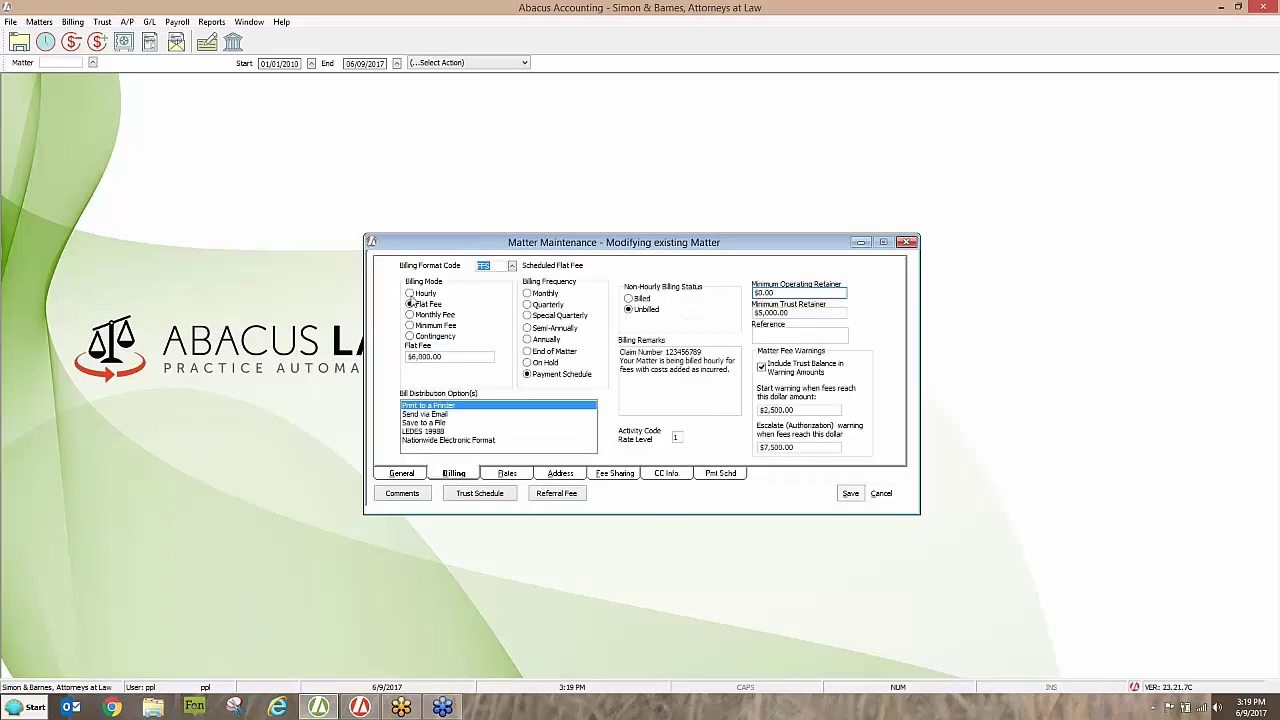
left_click(411, 294)
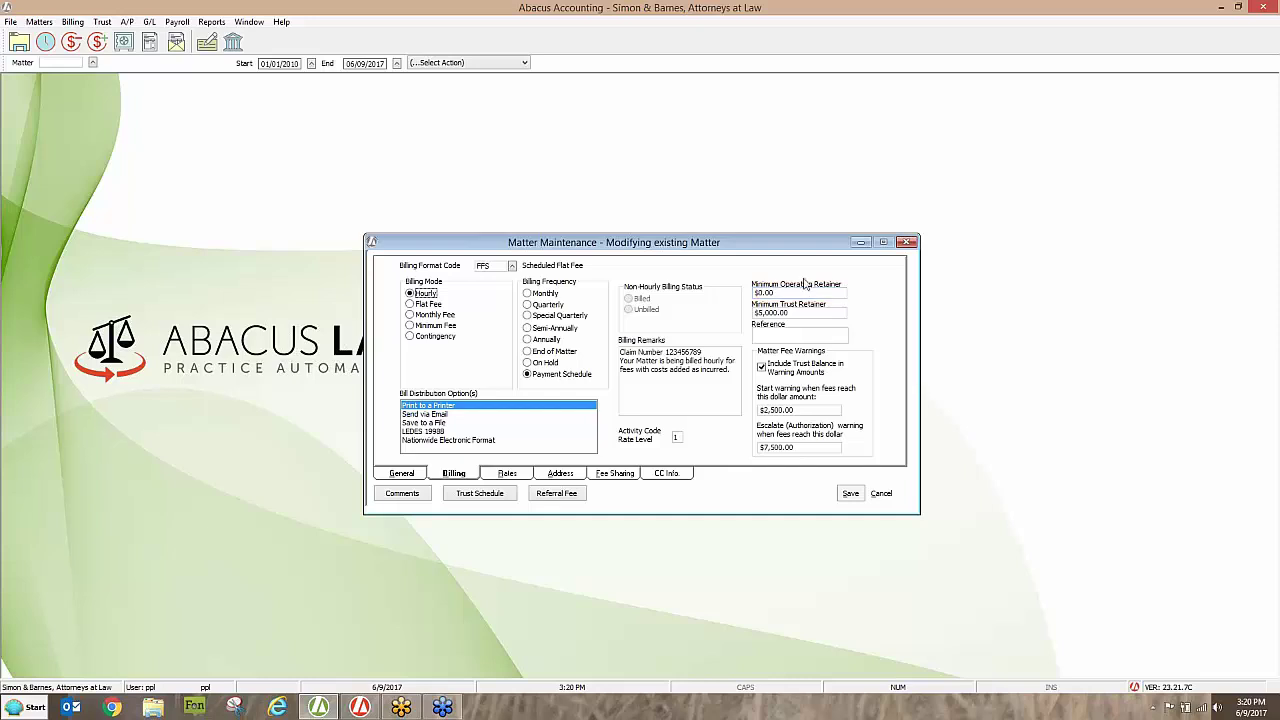
left_click(512, 267)
left_click(512, 267)
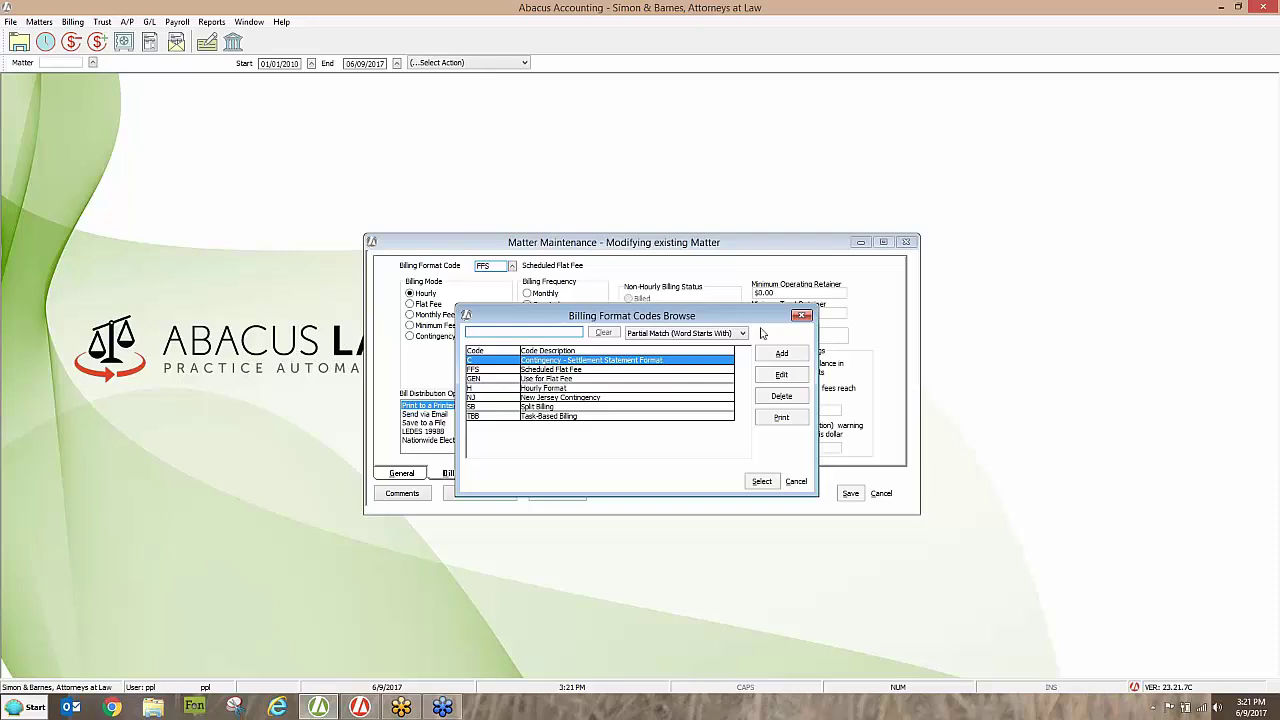
left_click(802, 317)
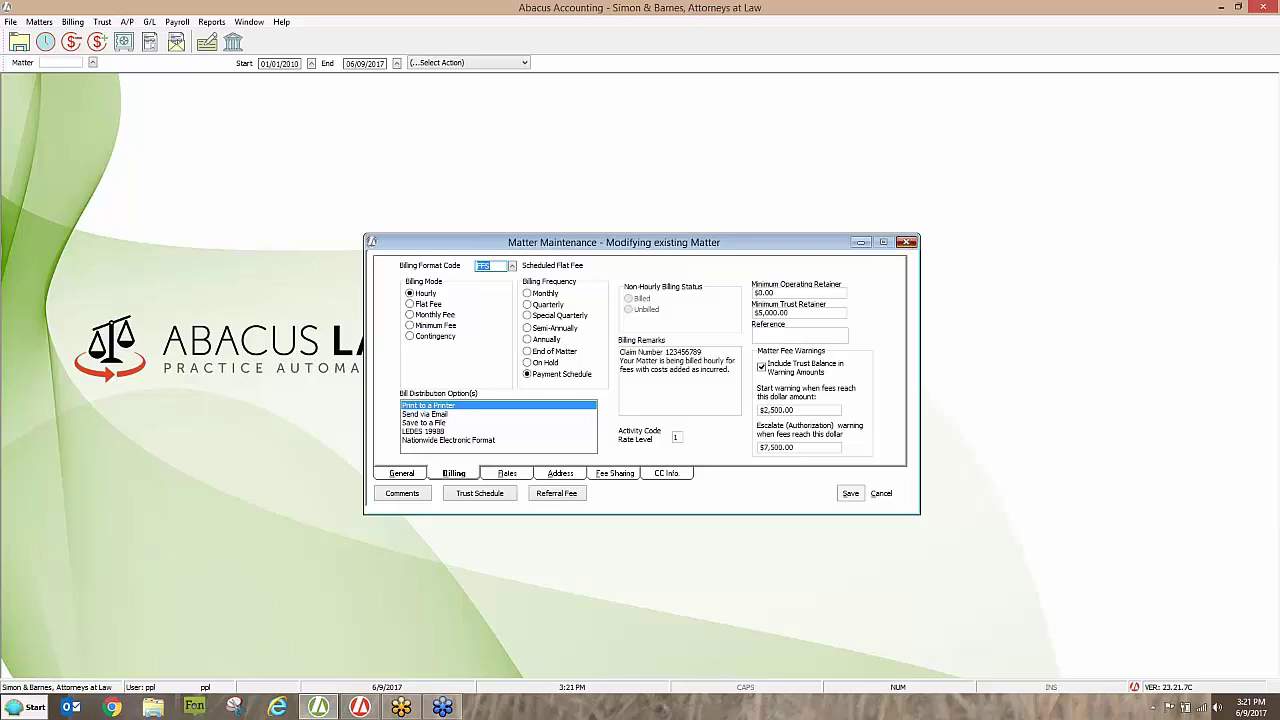
Close the matter without saving its changes
left_click(906, 242)
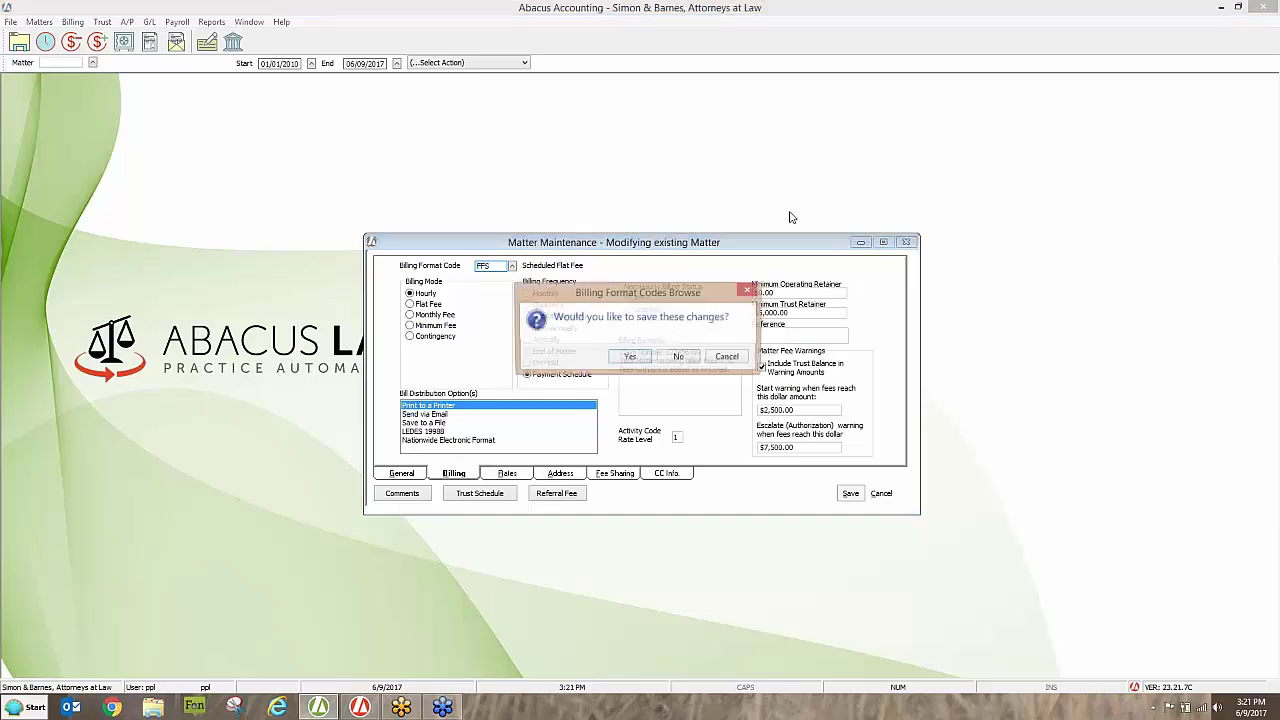
left_click(677, 358)
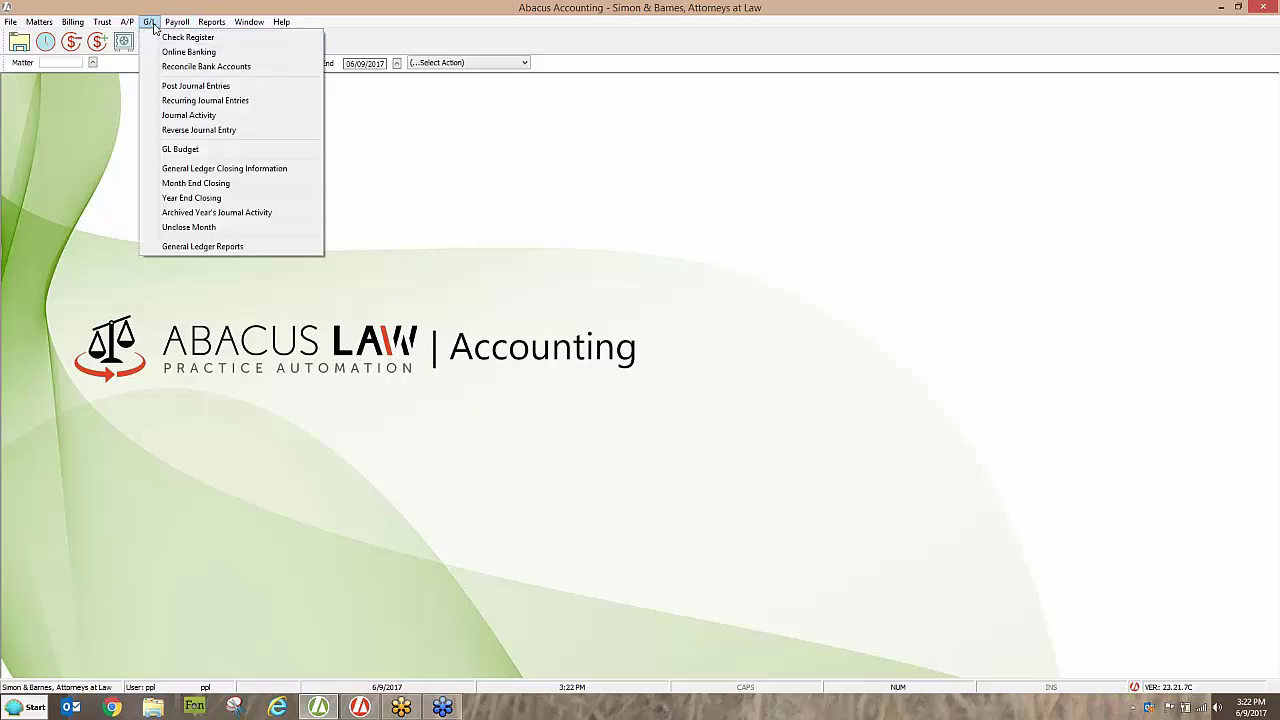
Open the recurring journal entry "Payroll - Week #5" and review its debit and credit accounts
left_click(150, 27)
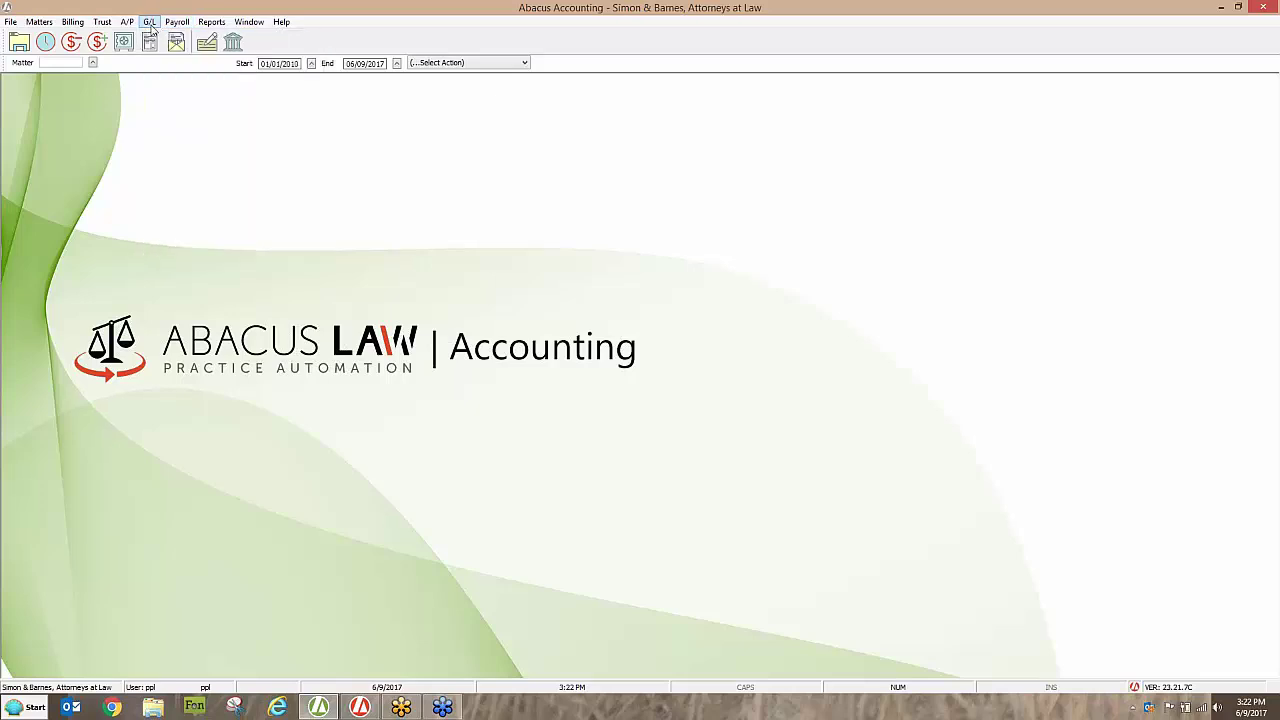
left_click(151, 29)
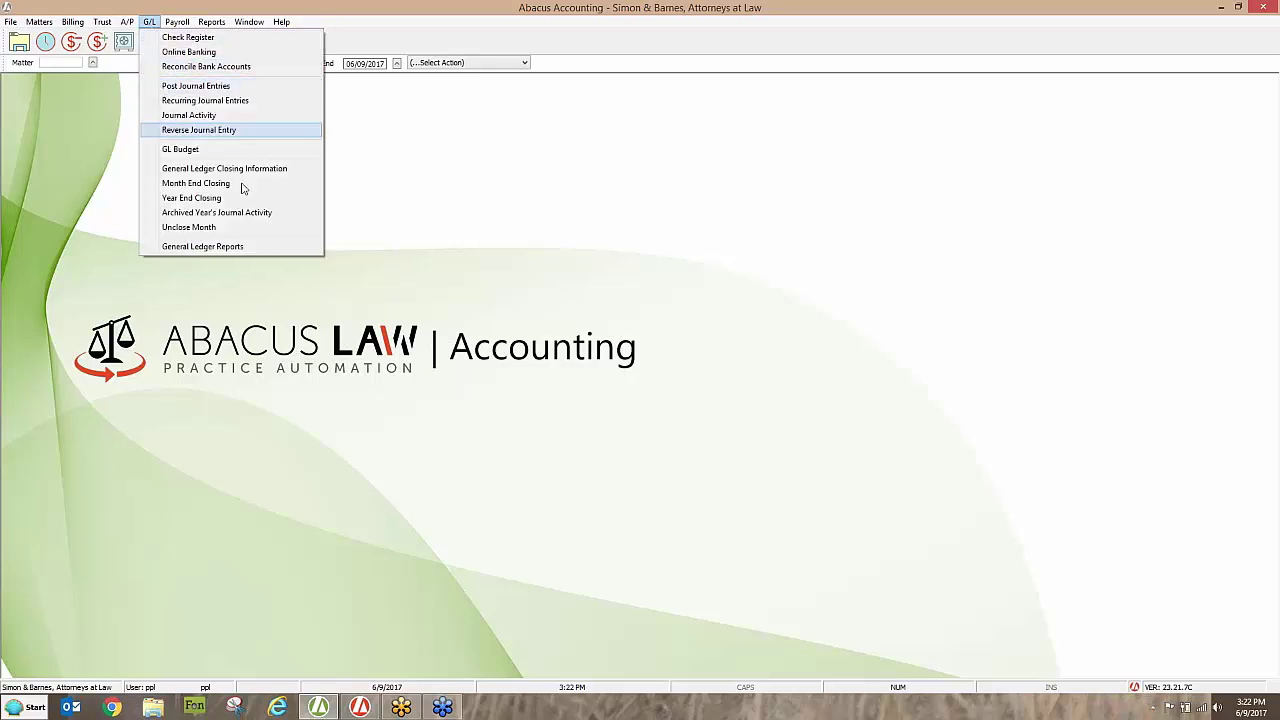
left_click(285, 102)
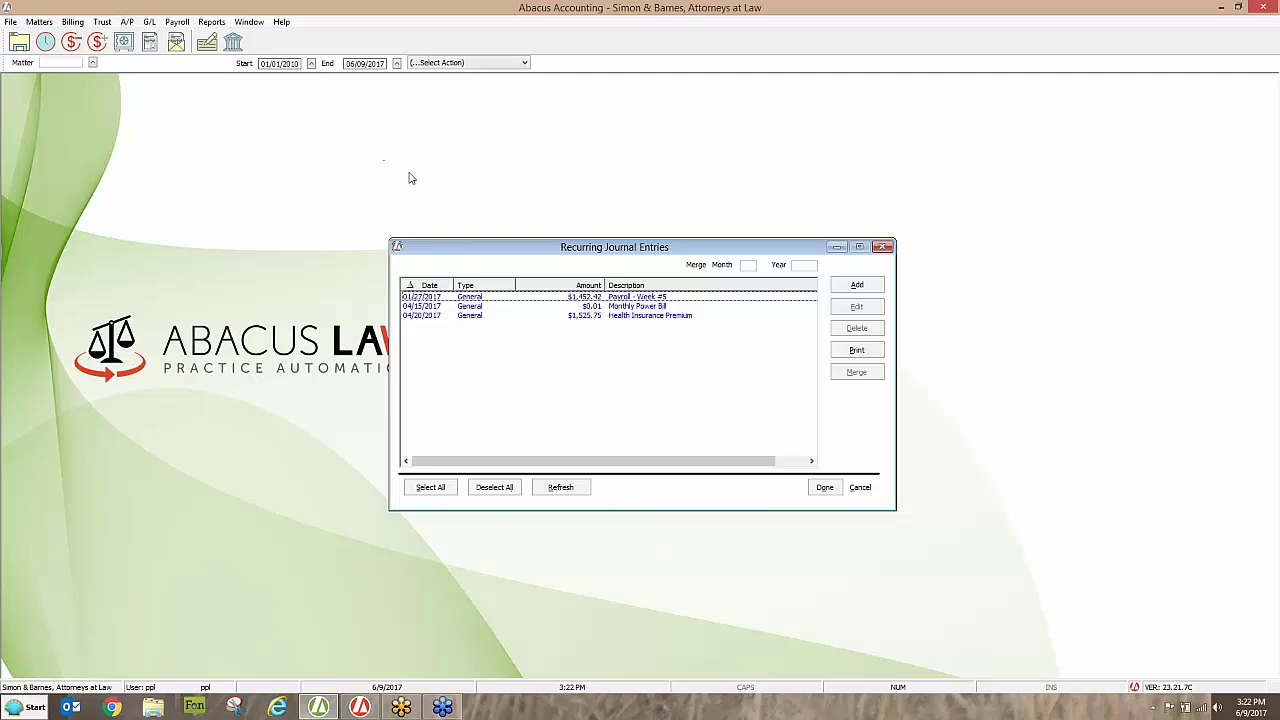
left_click(532, 298)
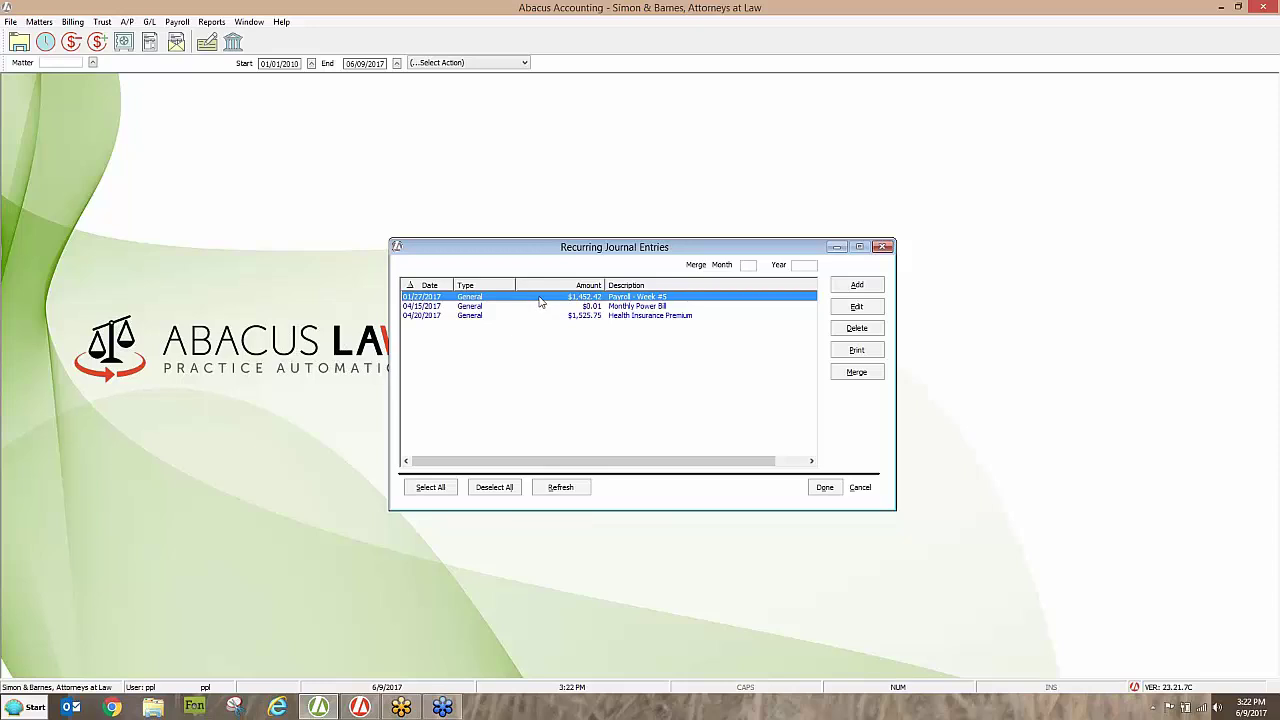
left_click(856, 306)
left_click(527, 448)
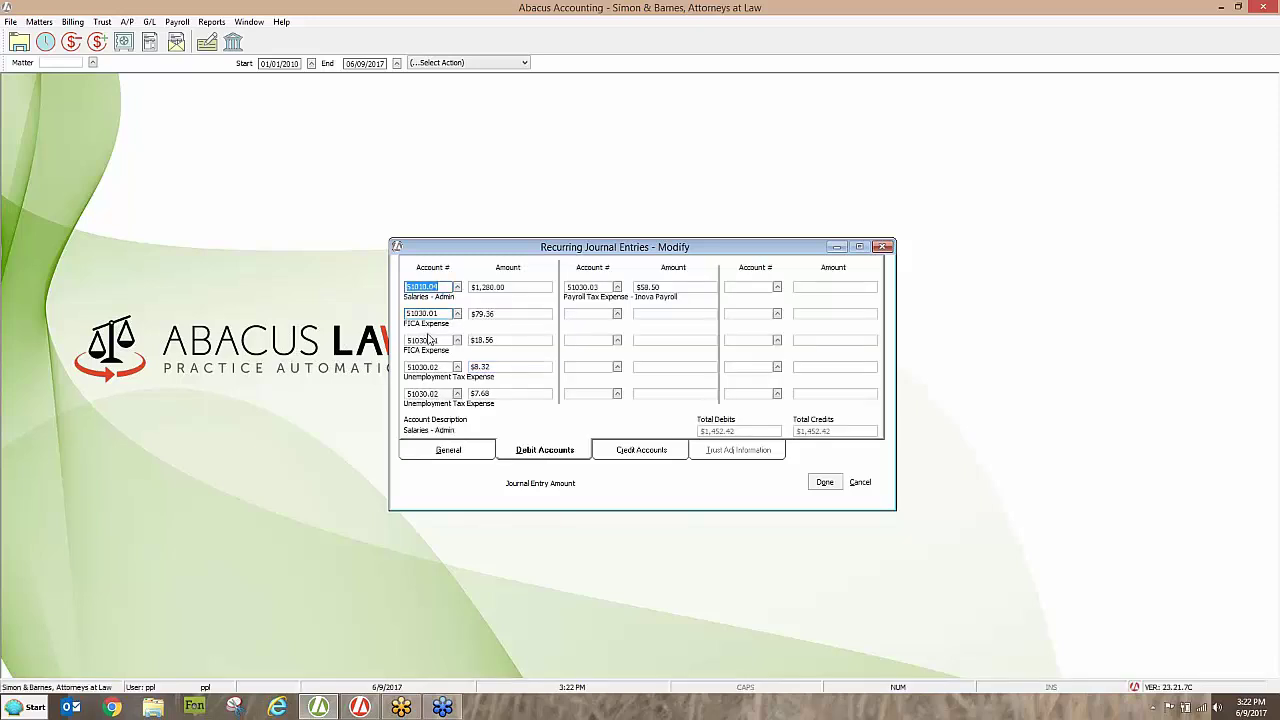
left_click(605, 452)
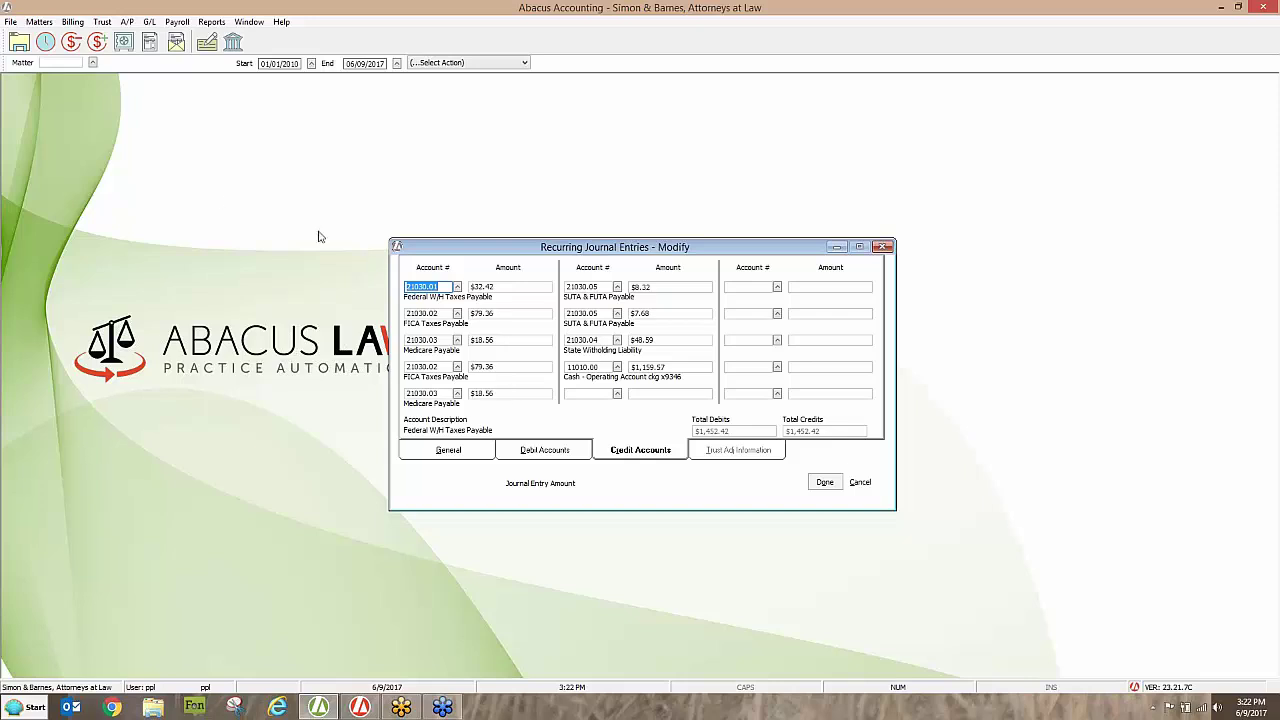
left_click(883, 247)
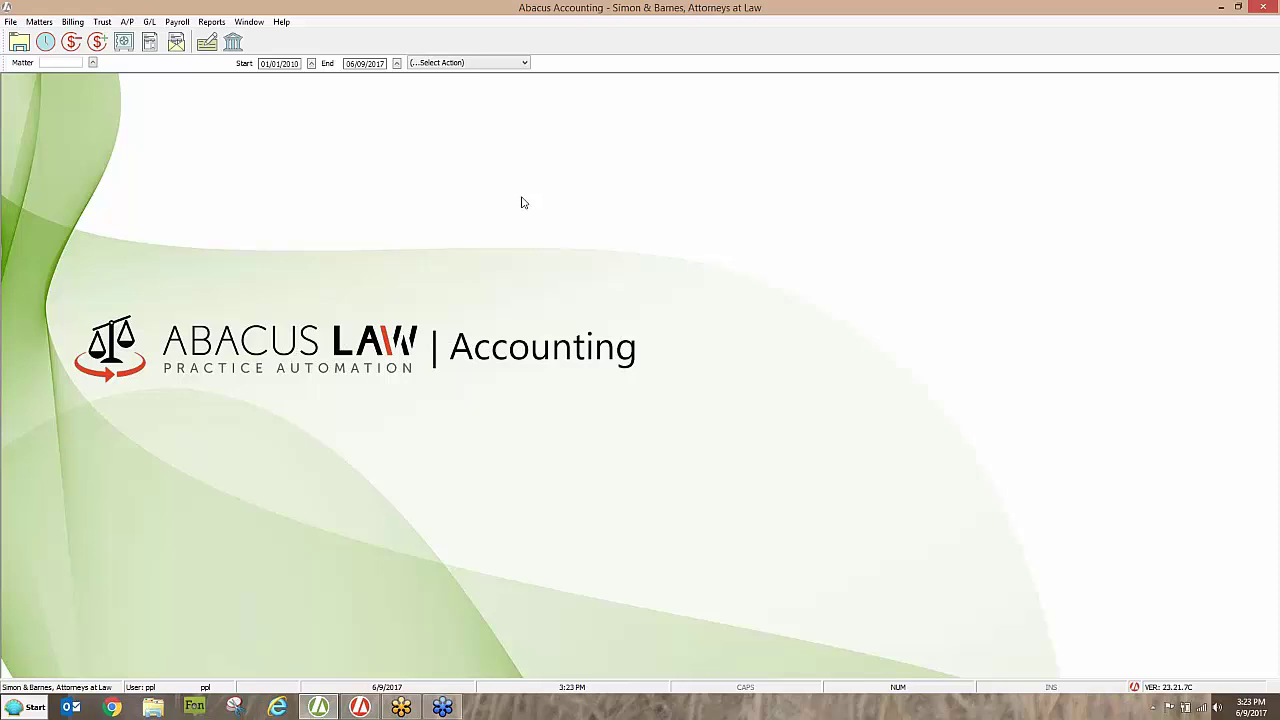
Reopen the 123 Cedar Lake - Deed matter from the matters list
left_click(39, 22)
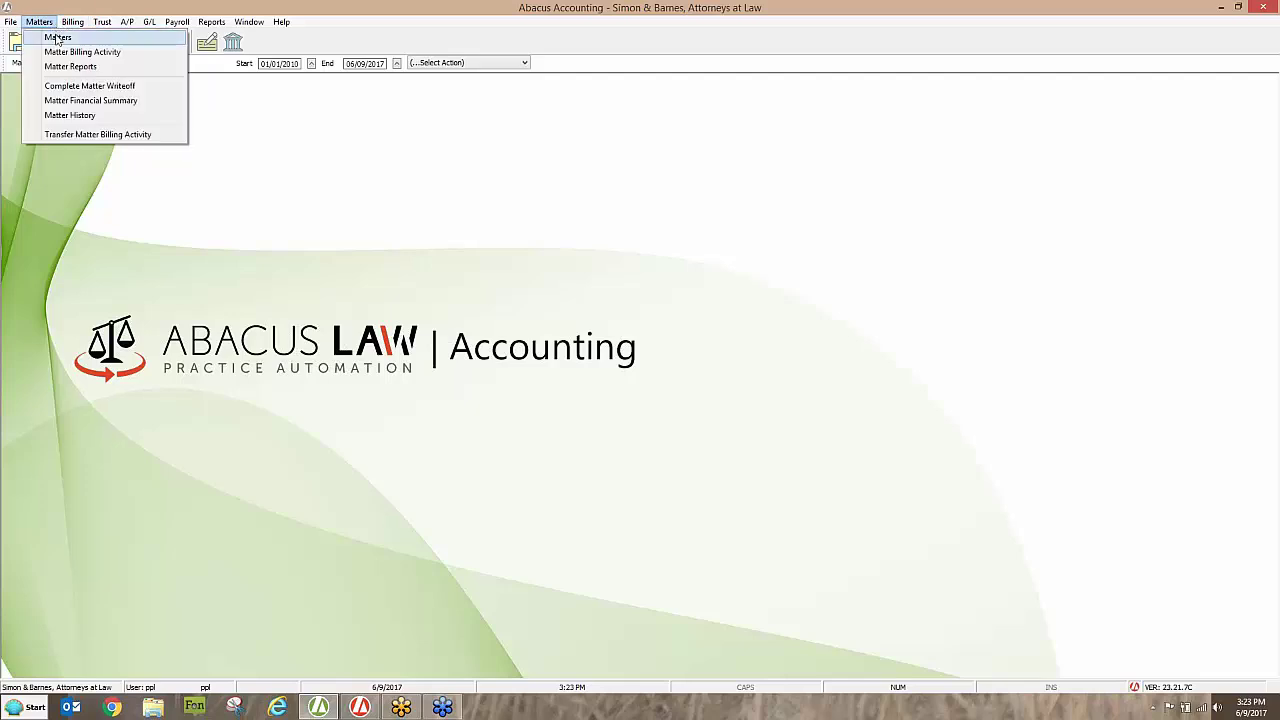
left_click(57, 38)
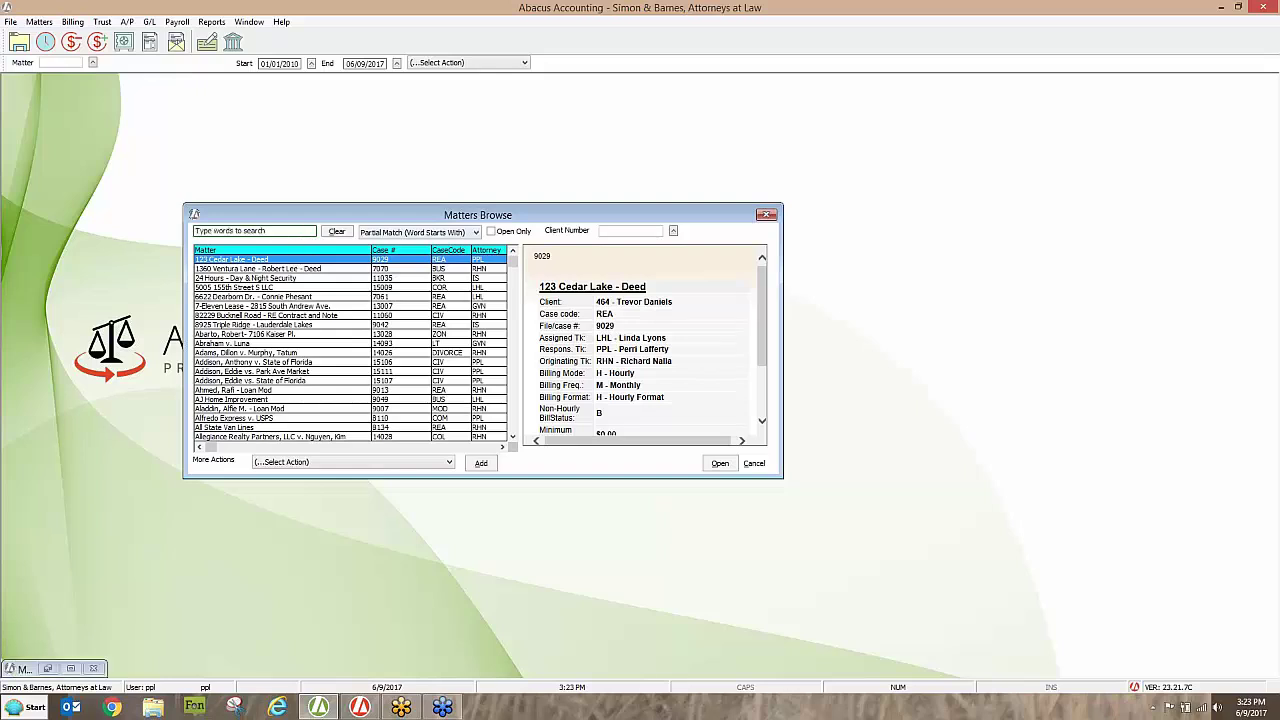
key("Return")
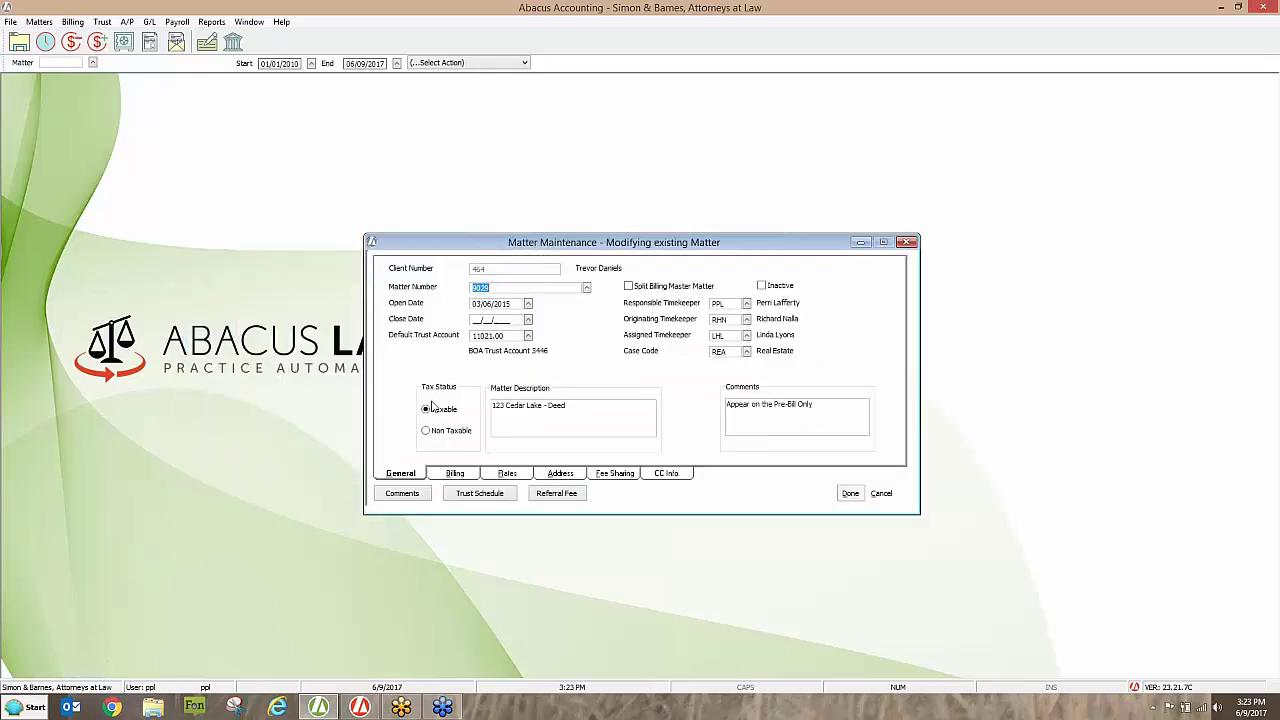
Examine the timekeeper rates and date ranges in the matter's Schedule 1 and Schedule 2
left_click(490, 472)
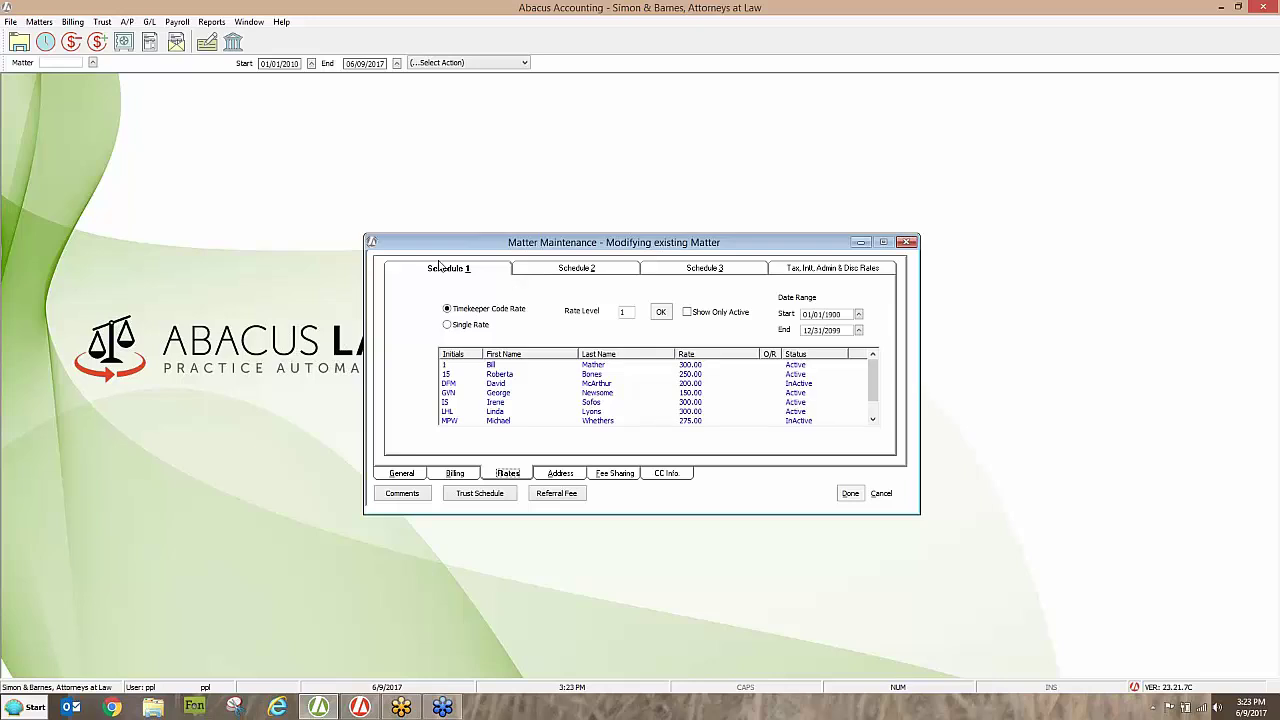
left_click(842, 316)
left_click(841, 332)
left_click(601, 270)
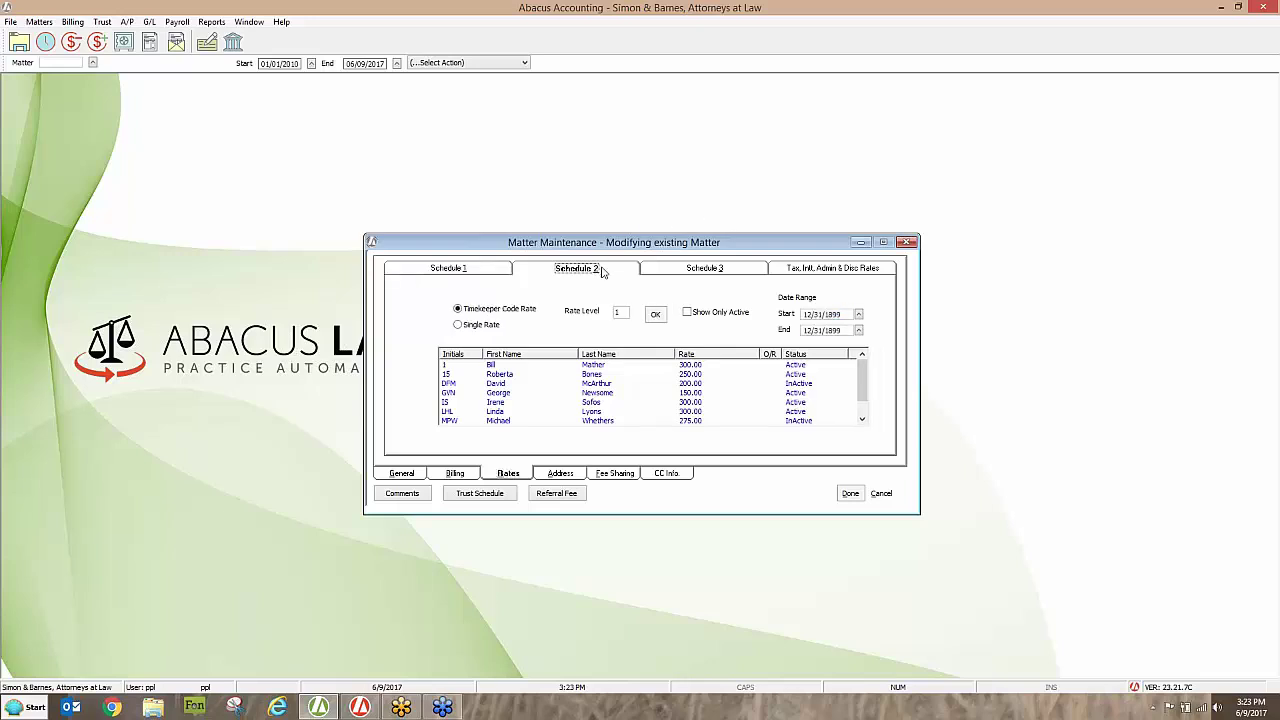
left_click(813, 316)
left_click(815, 330)
left_click(470, 269)
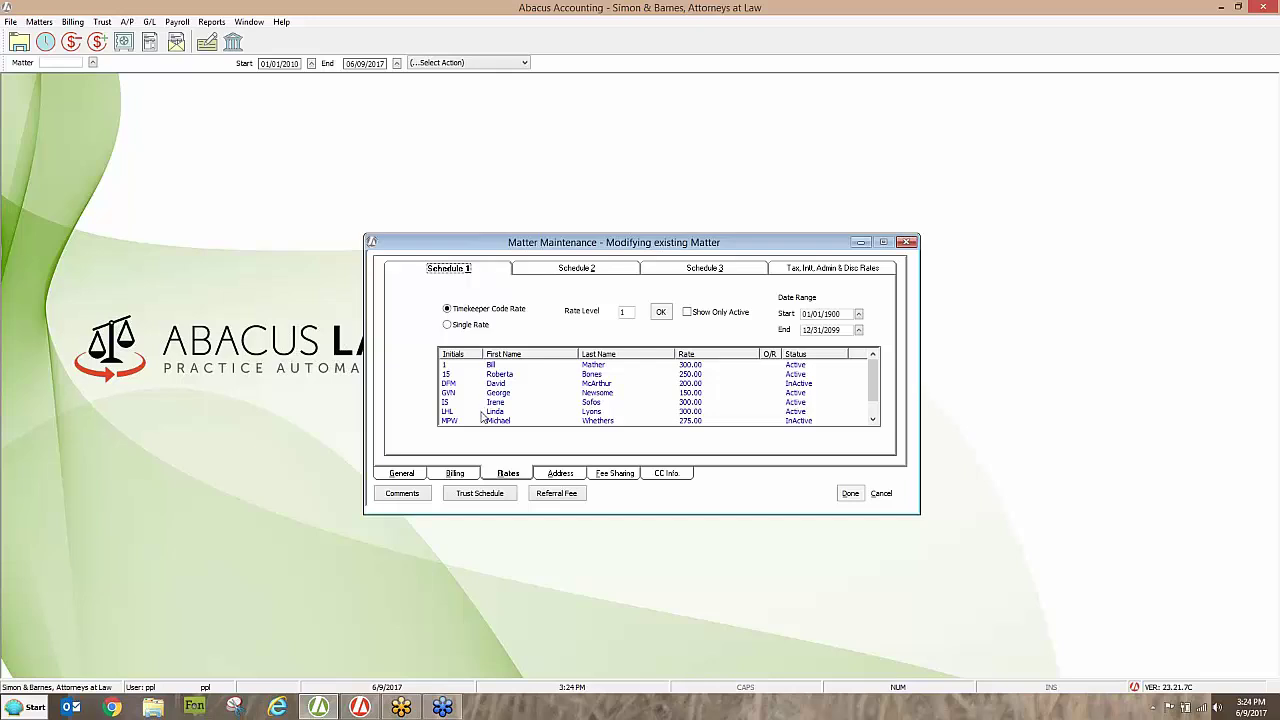
Enable Two Addresses on the Bill for the matter and review its fee warning amounts in the billing settings
left_click(550, 472)
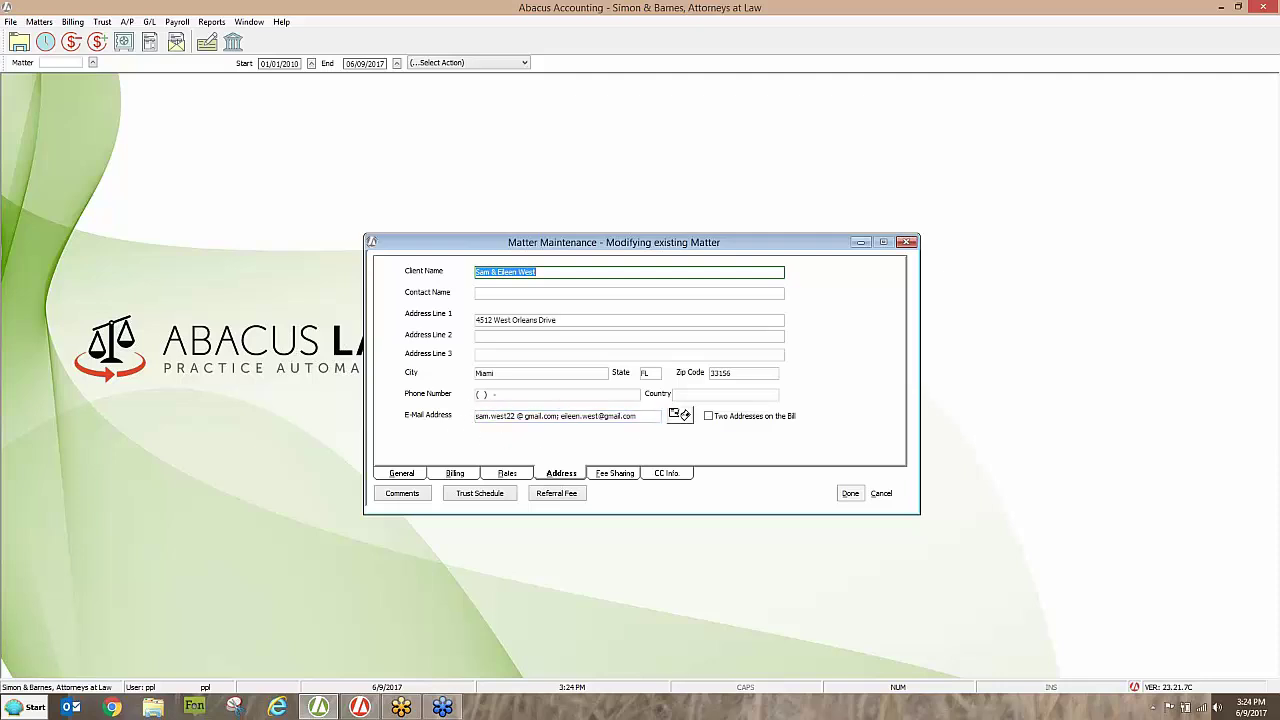
left_click(708, 416)
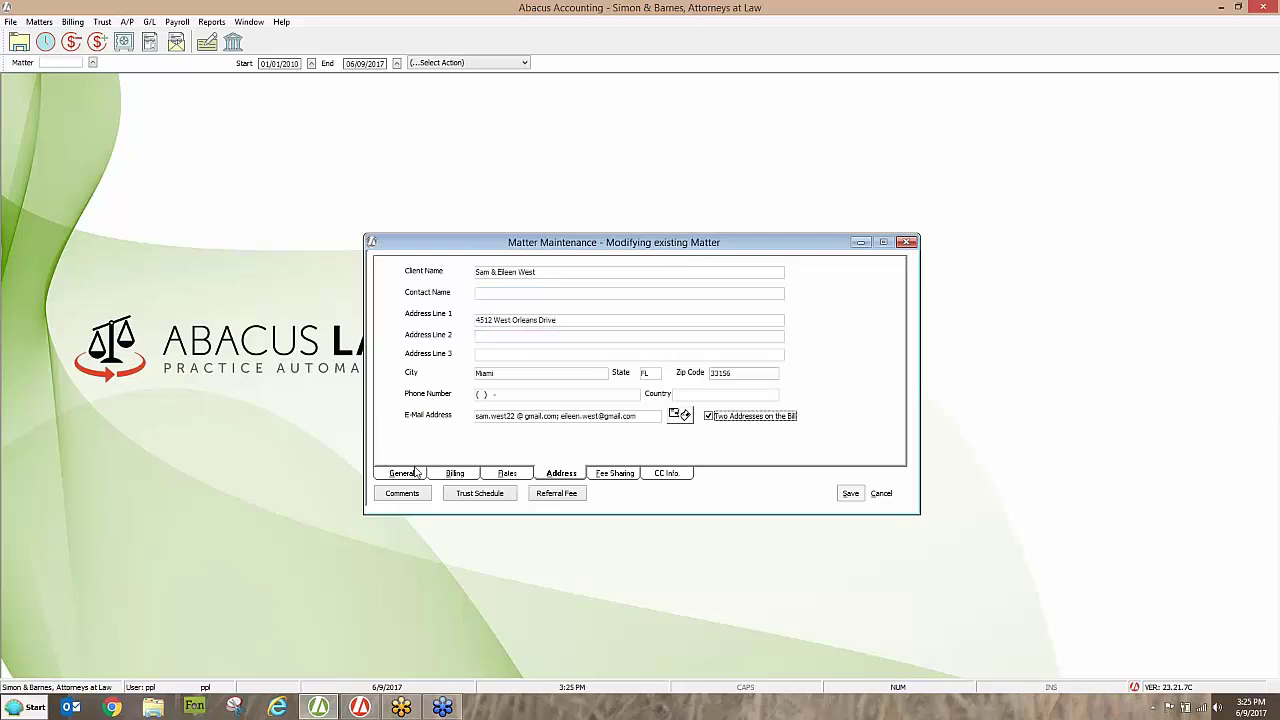
left_click(446, 474)
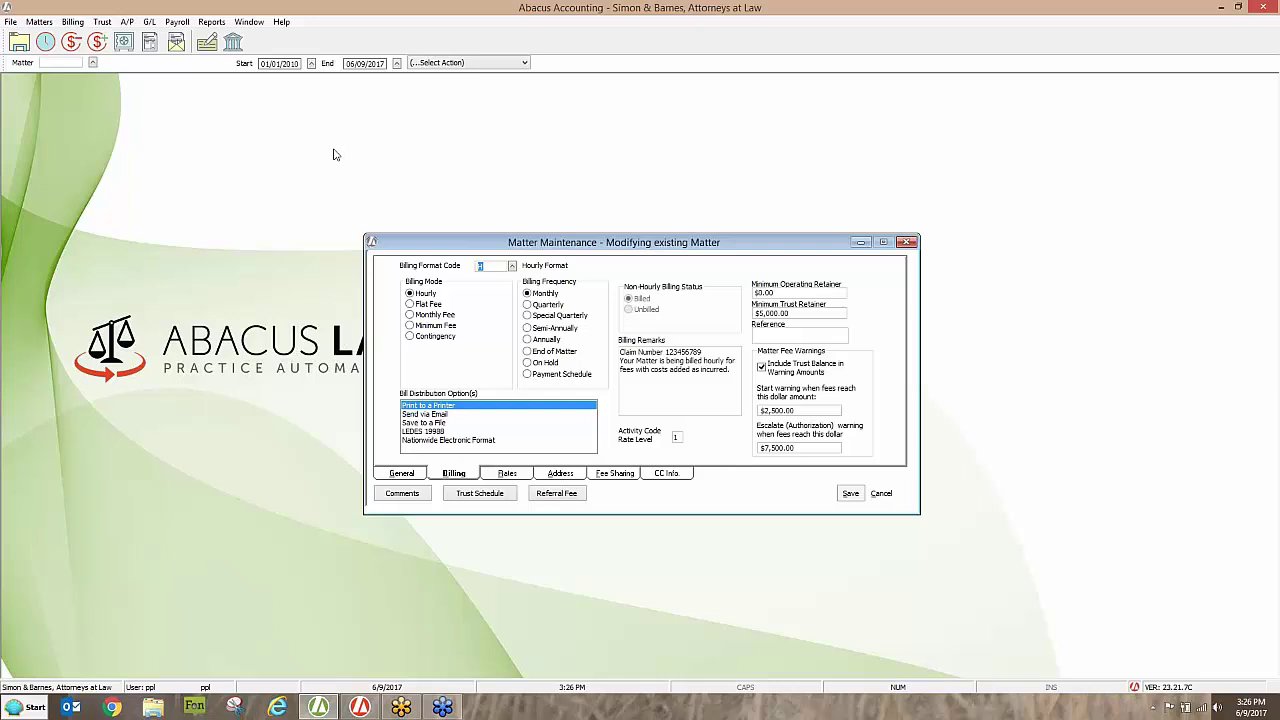
left_click(762, 409)
Switch to Abacus Law and close the 123 Cedar Lake - Deed matter window and the Daily Organizer
left_click(360, 707)
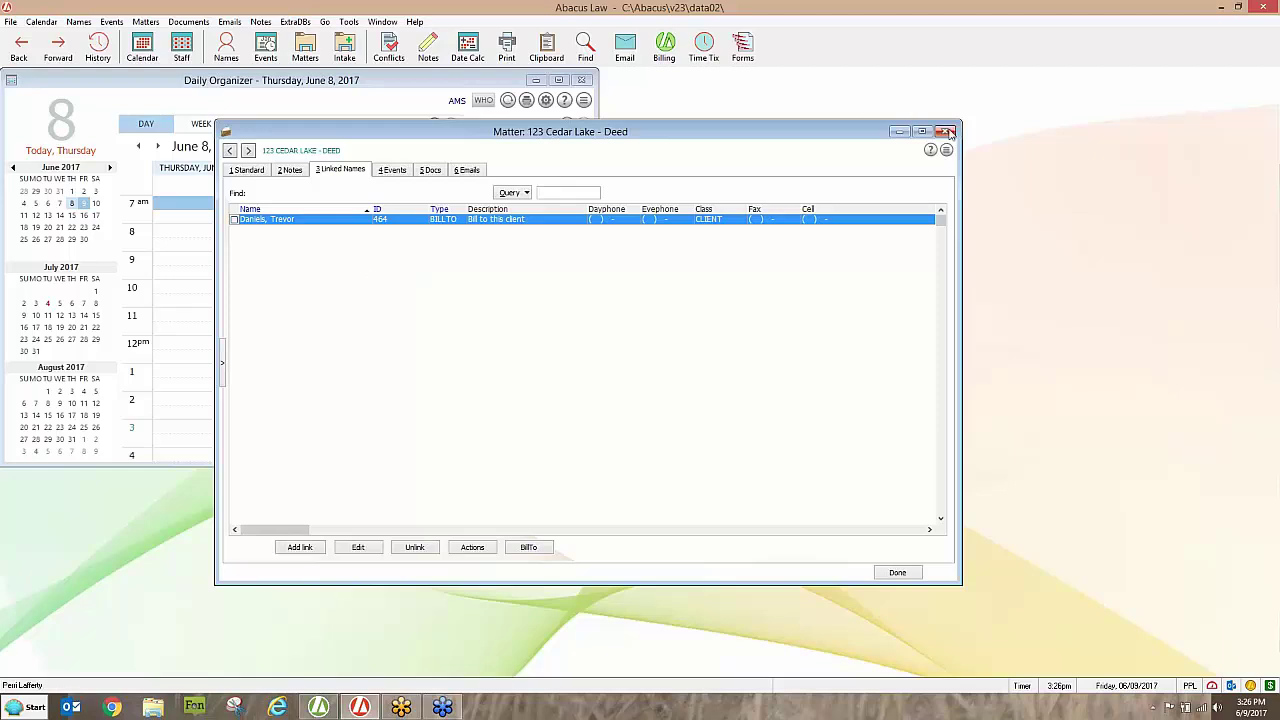
left_click(945, 131)
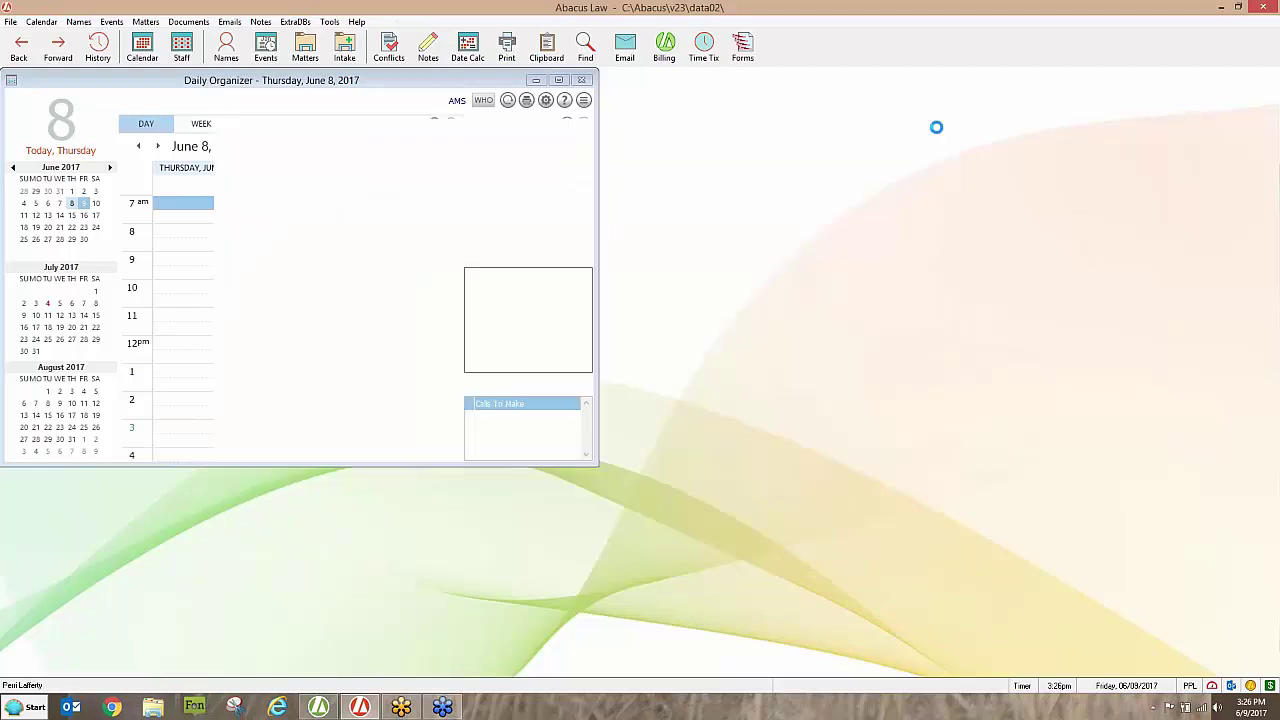
left_click(581, 80)
Look over the additional help guides in Abacus Law and switch back to Abacus Accounting
left_click(358, 22)
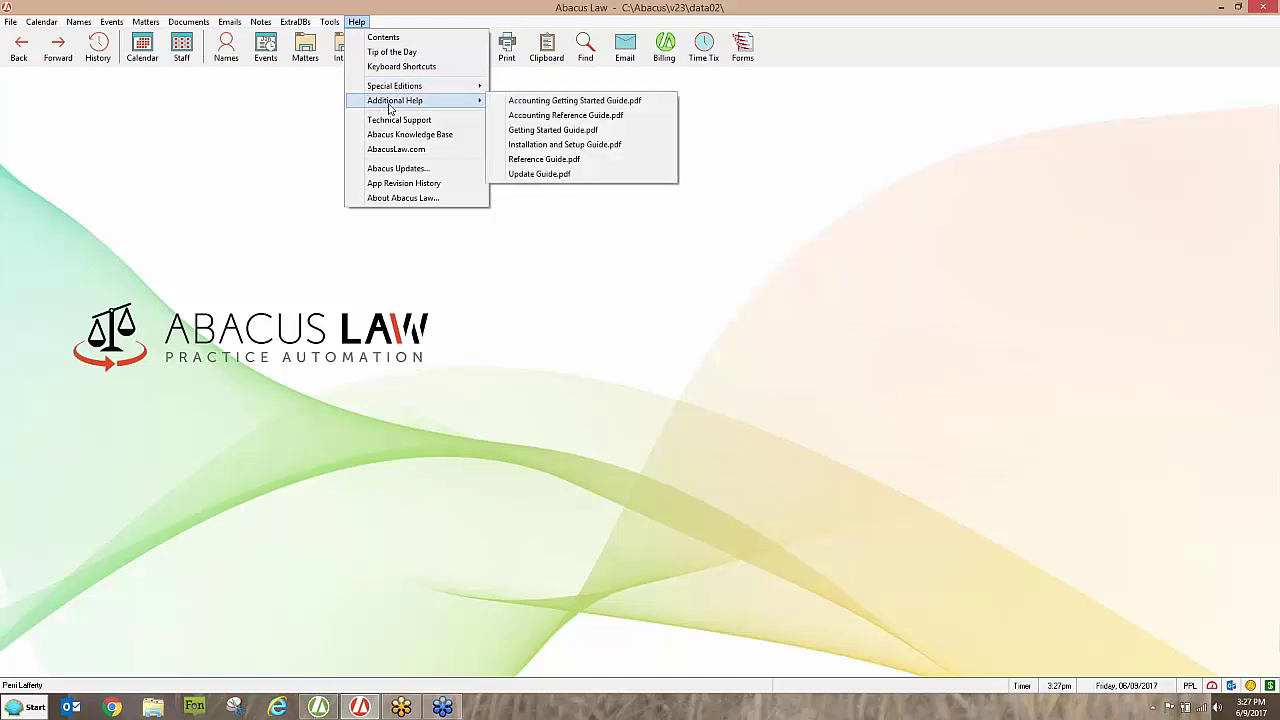
mouse_move(478, 108)
left_click(318, 708)
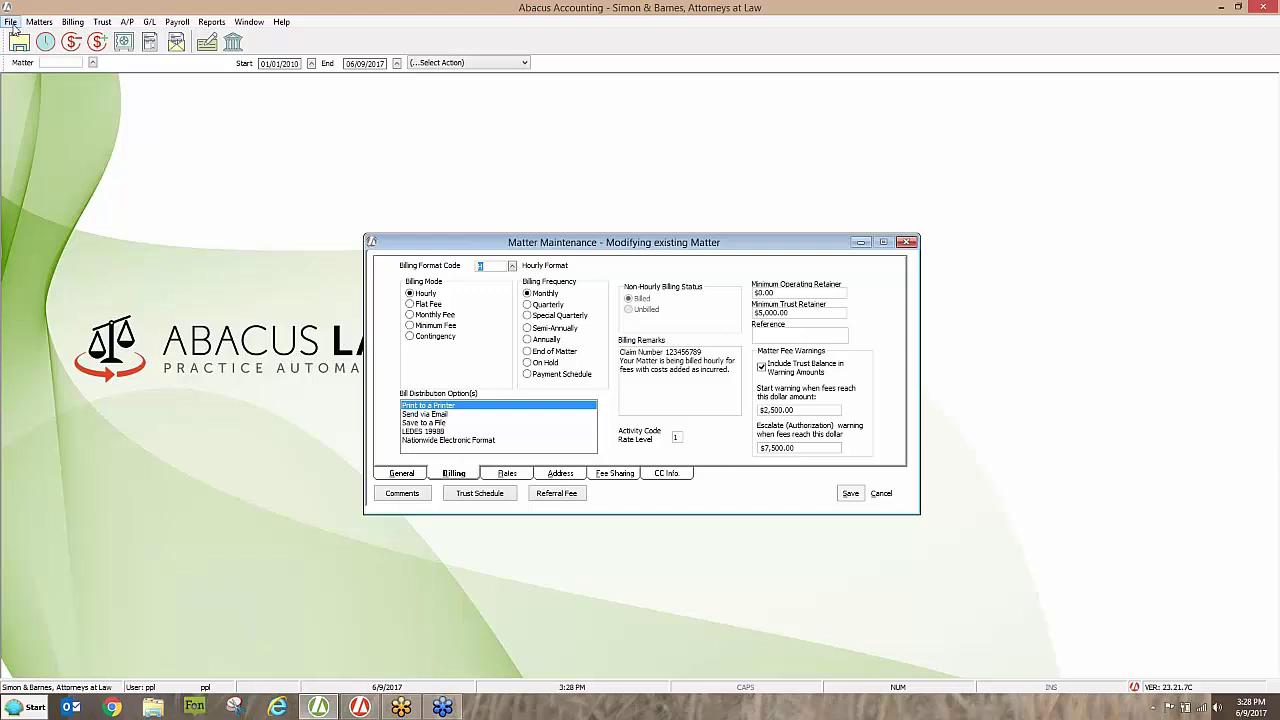
Allow card or electronic check bill payments with automatic charging for the matter, and start and cancel adding a LawPay account
left_click(666, 476)
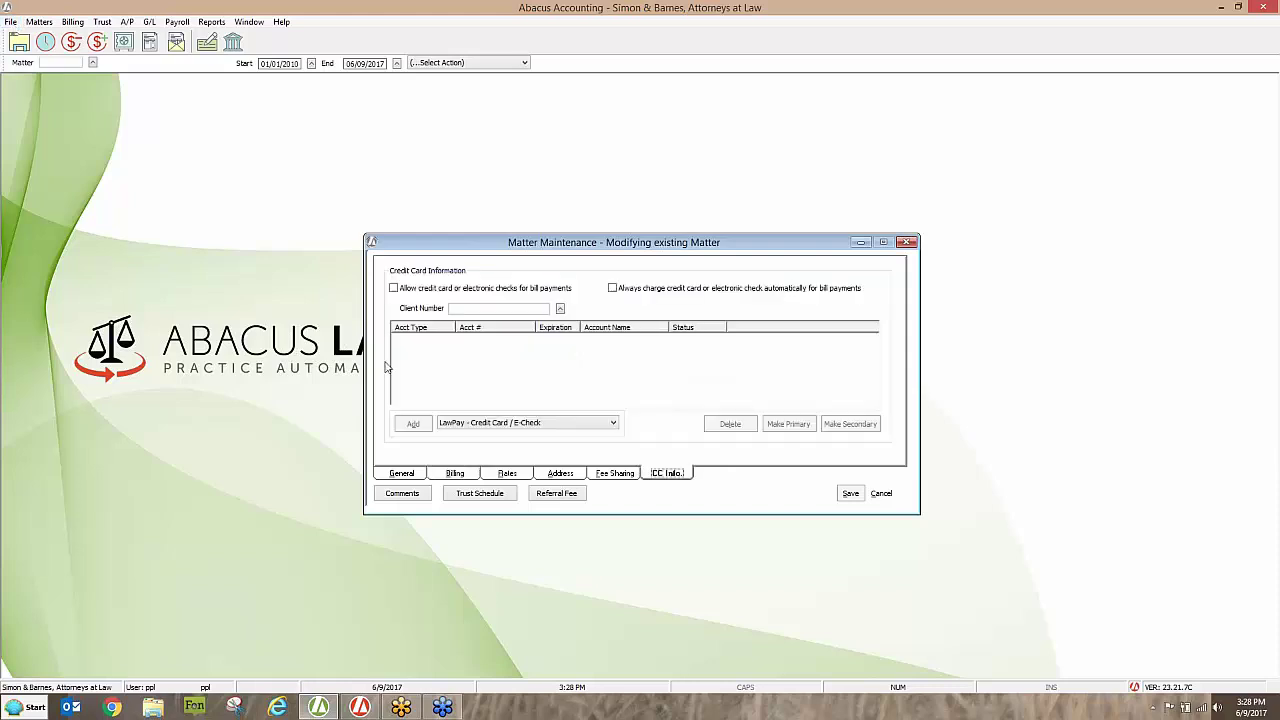
left_click(393, 289)
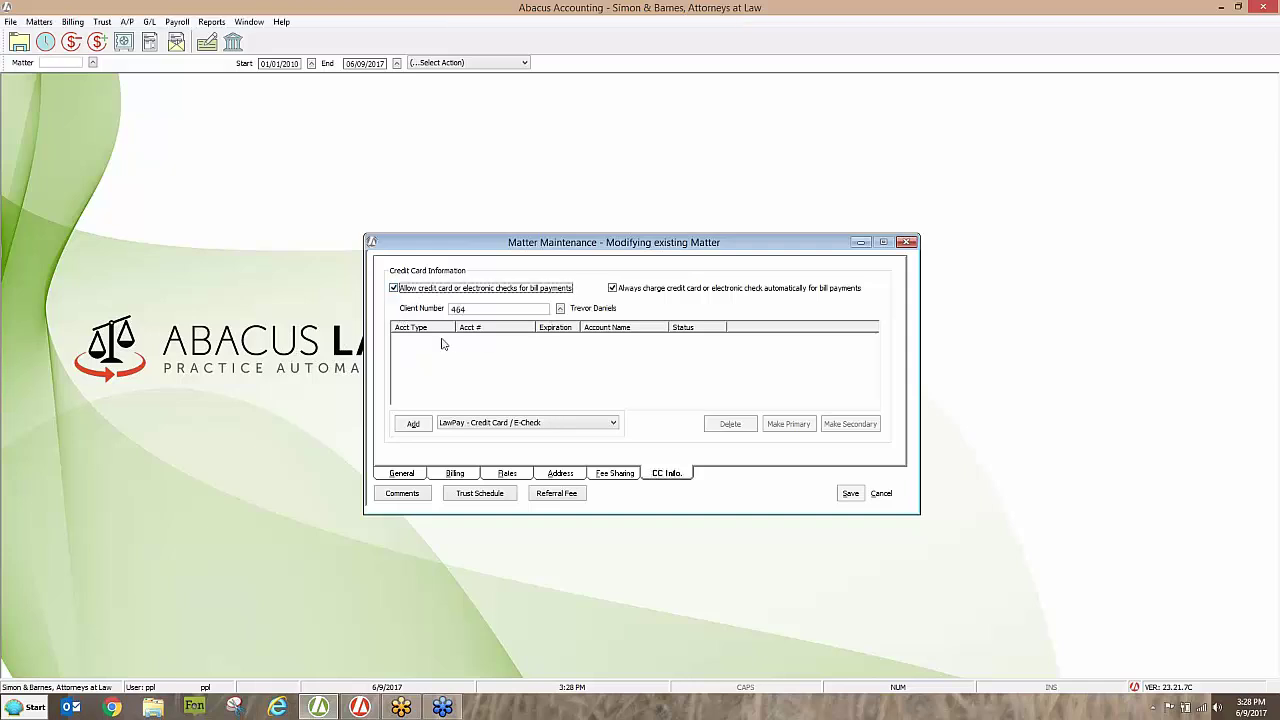
left_click(413, 424)
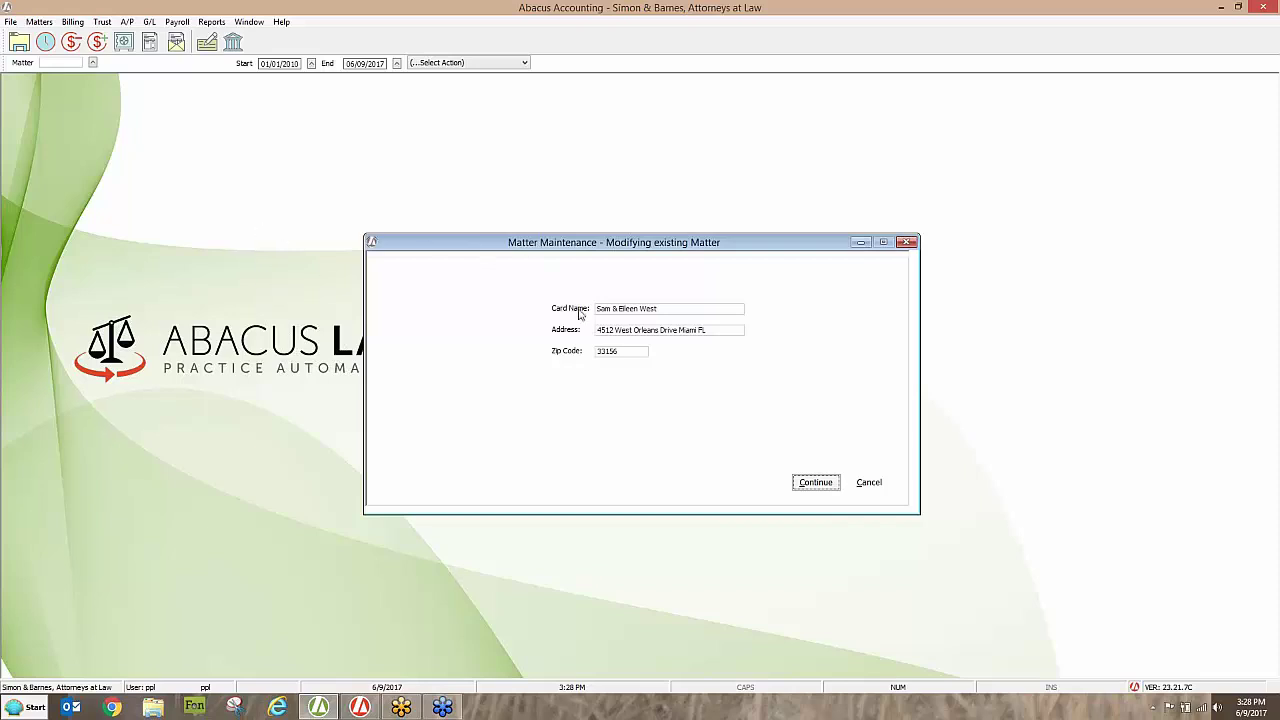
left_click(866, 483)
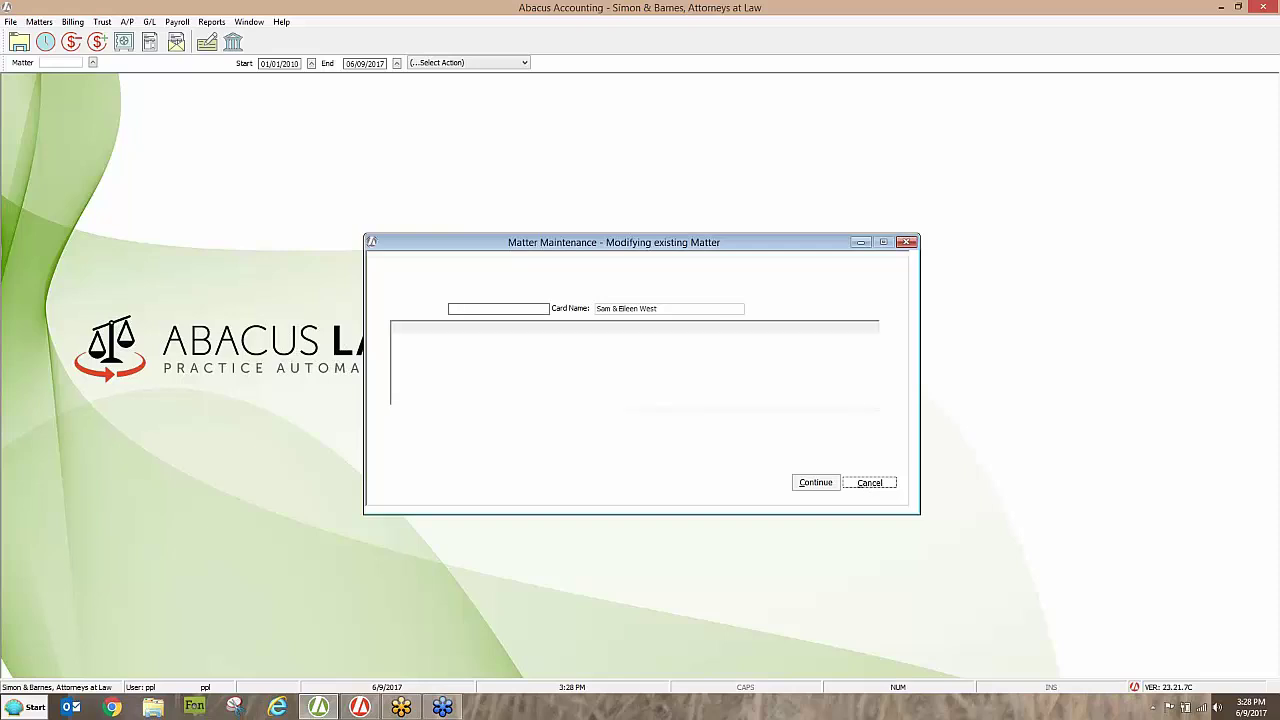
Review the LawPay credit card setup in the Company Preferences and close the matter's settings without saving changes
left_click(80, 21)
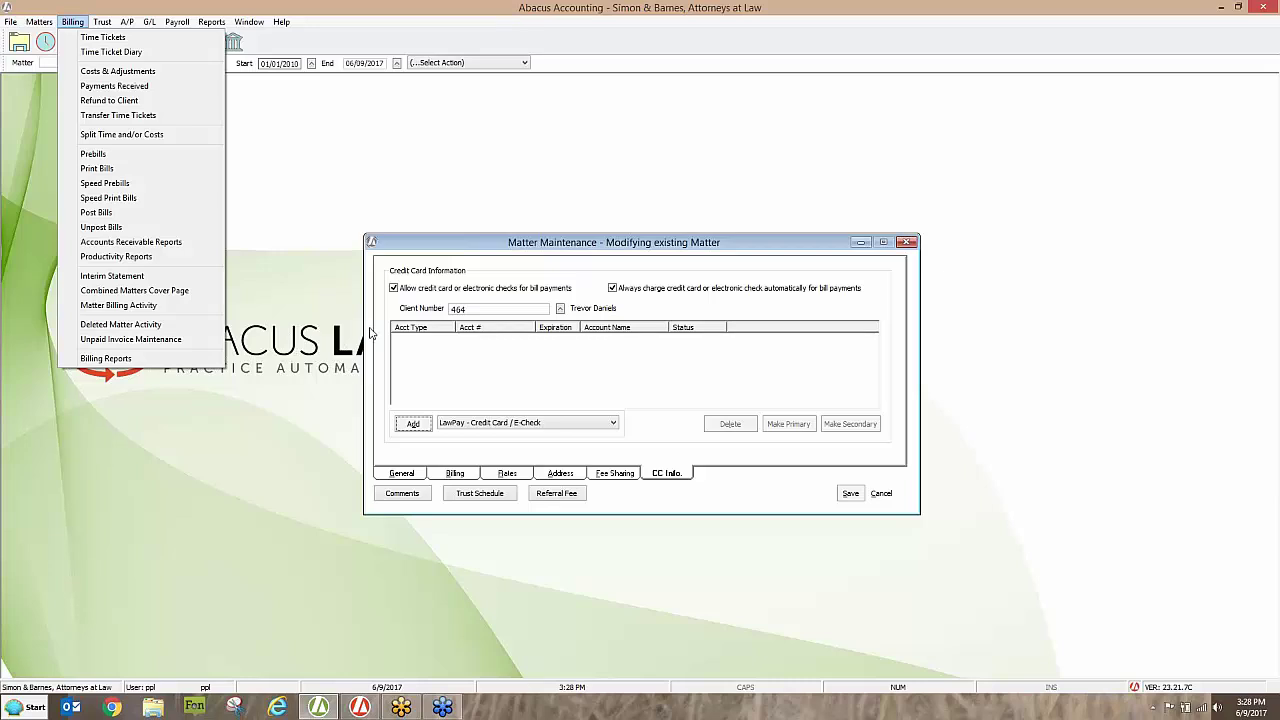
left_click(486, 118)
left_click(10, 22)
mouse_move(12, 40)
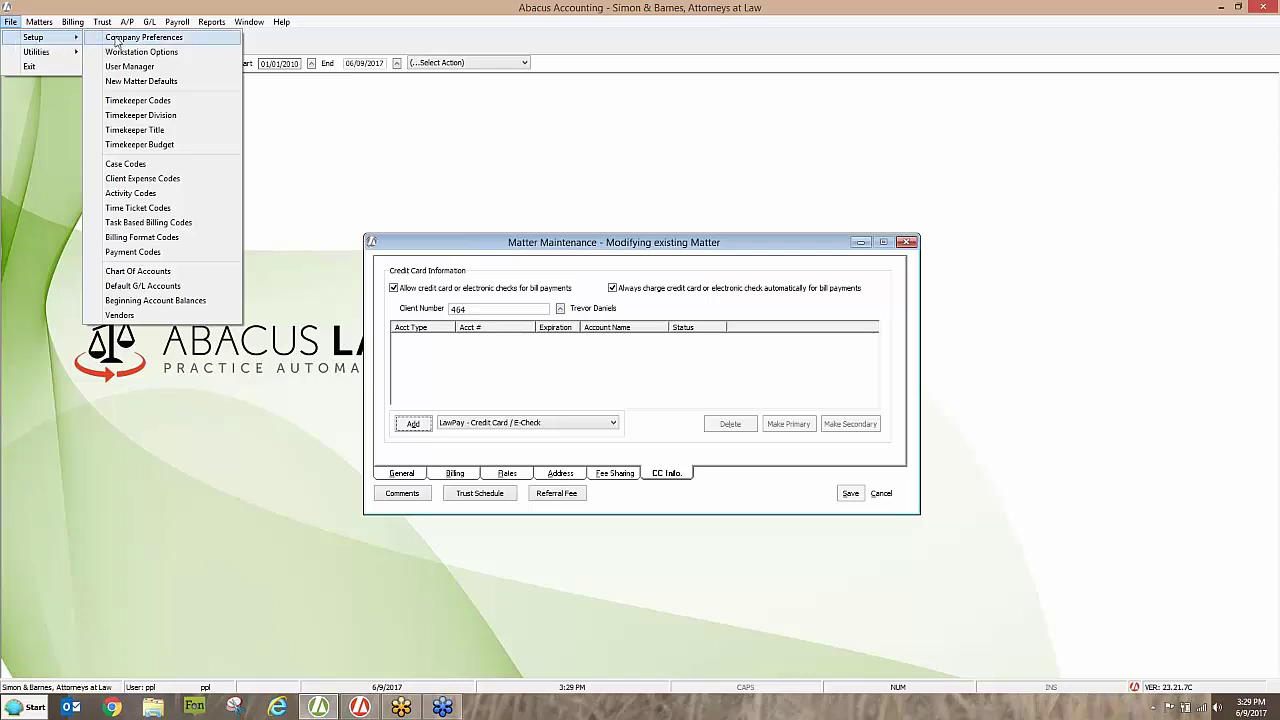
left_click(117, 40)
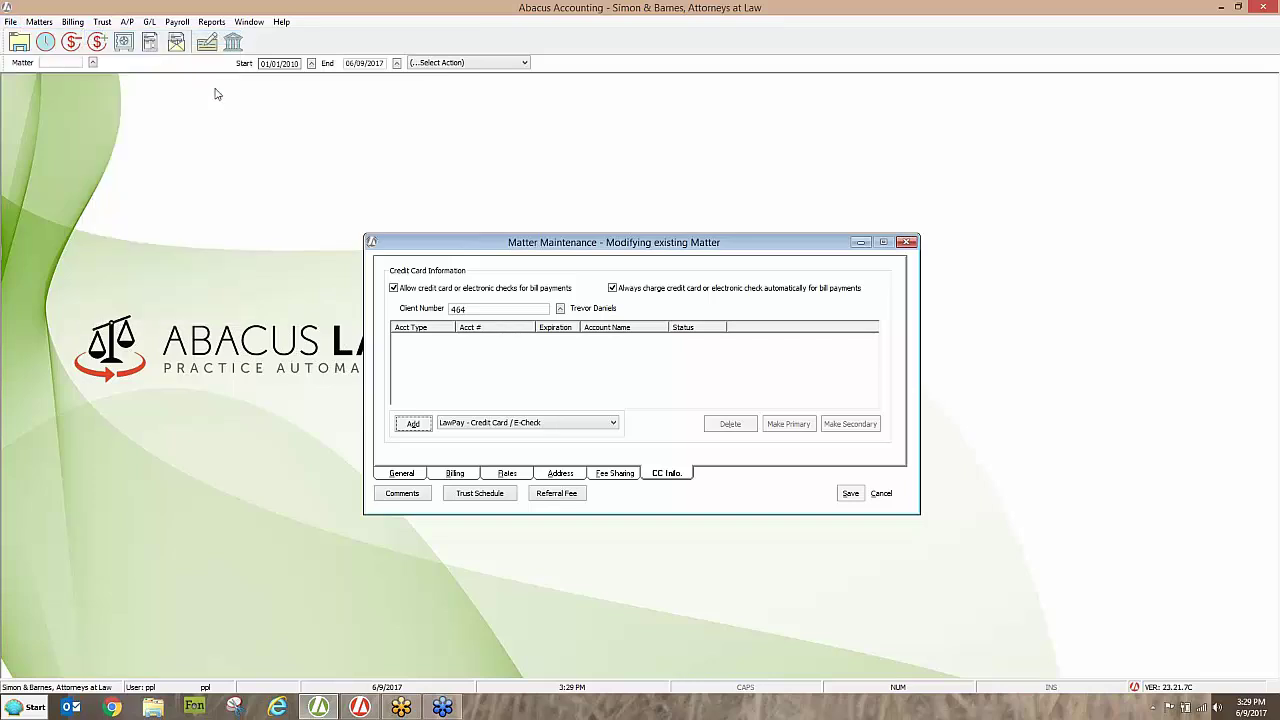
left_click(899, 246)
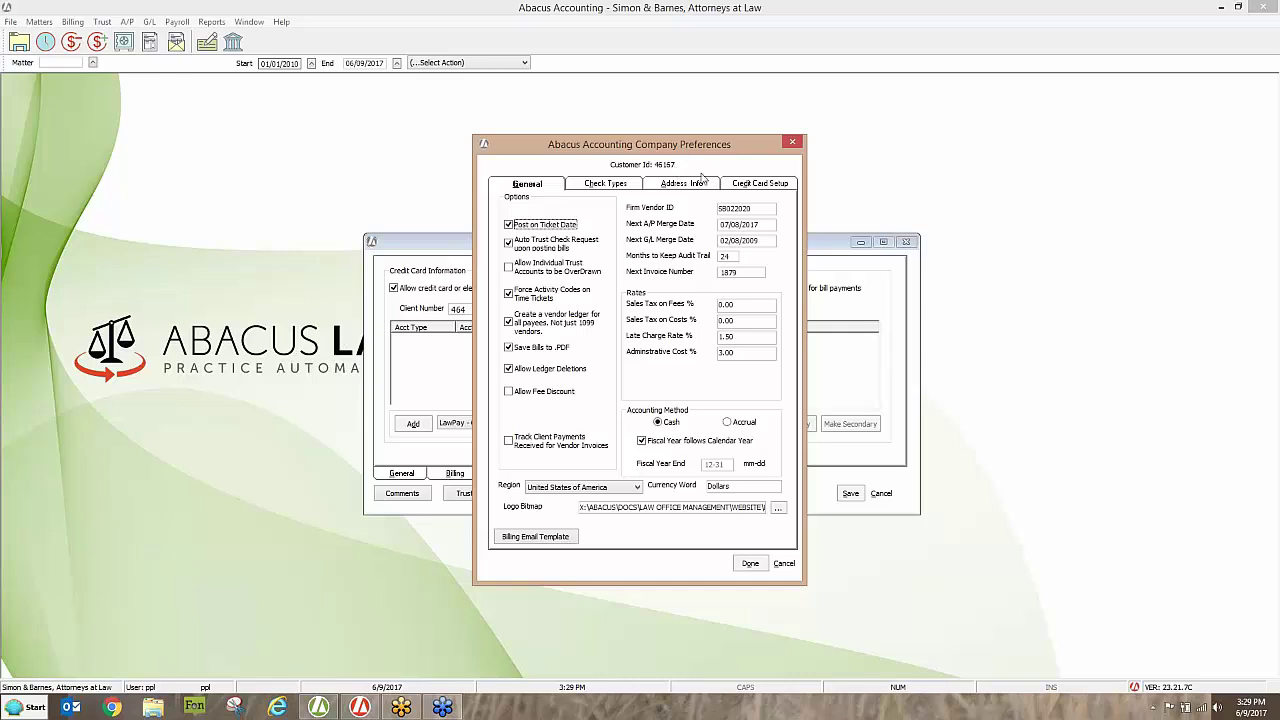
left_click(744, 188)
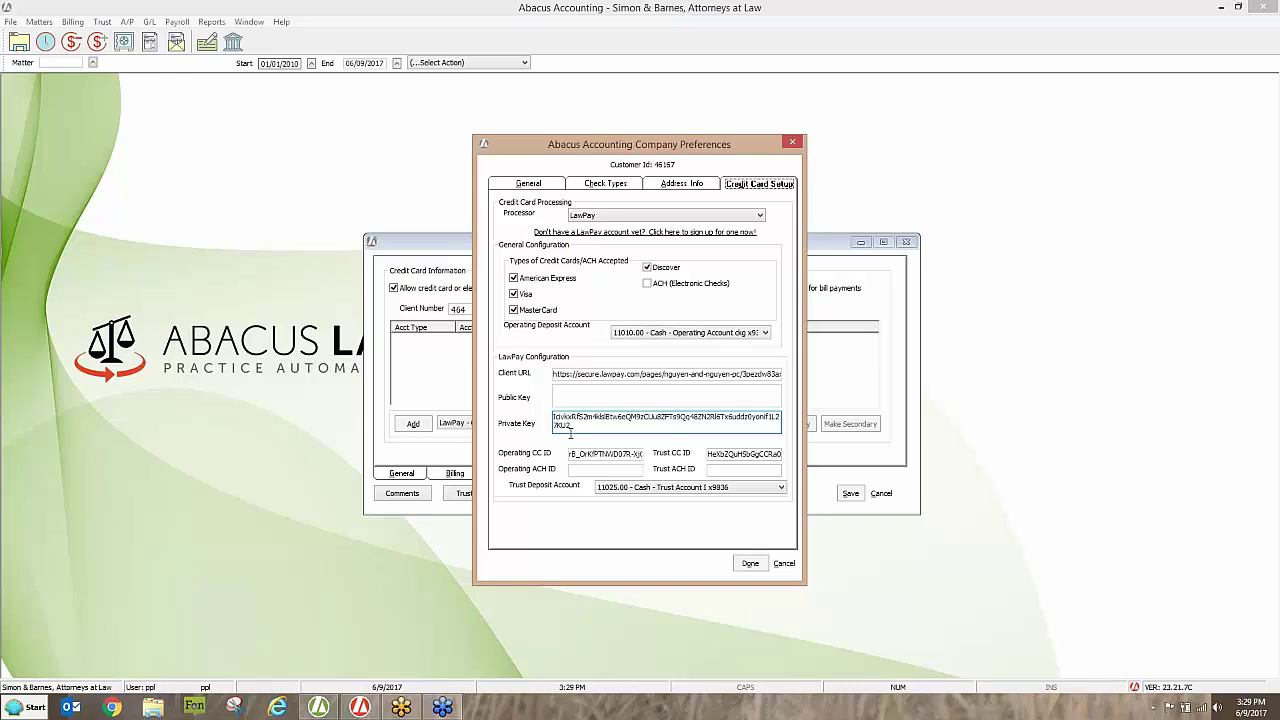
left_click(792, 146)
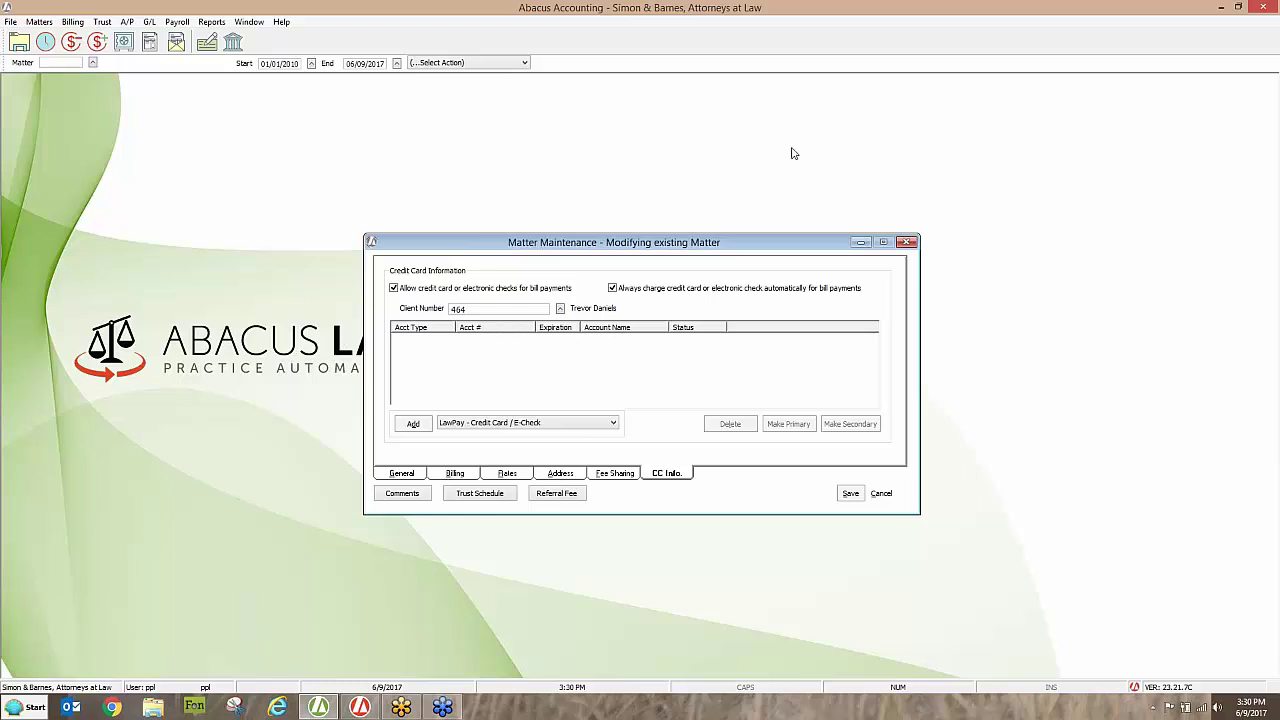
left_click(909, 244)
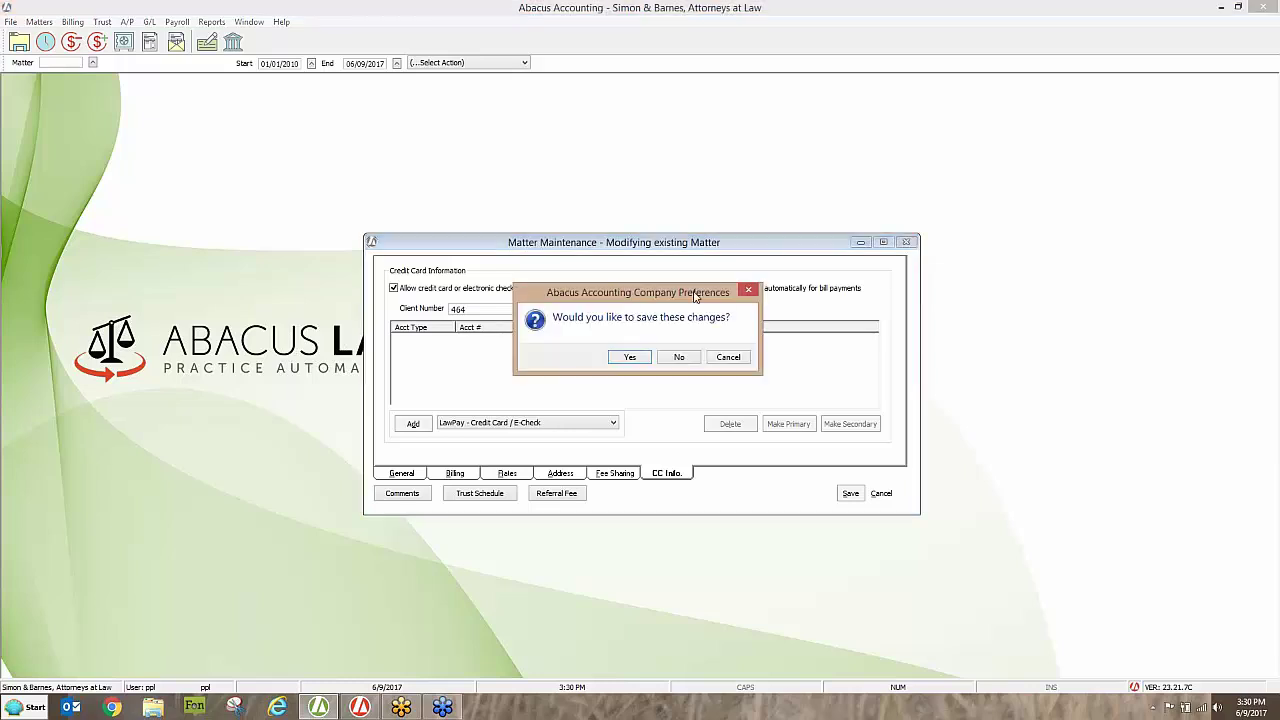
left_click(679, 357)
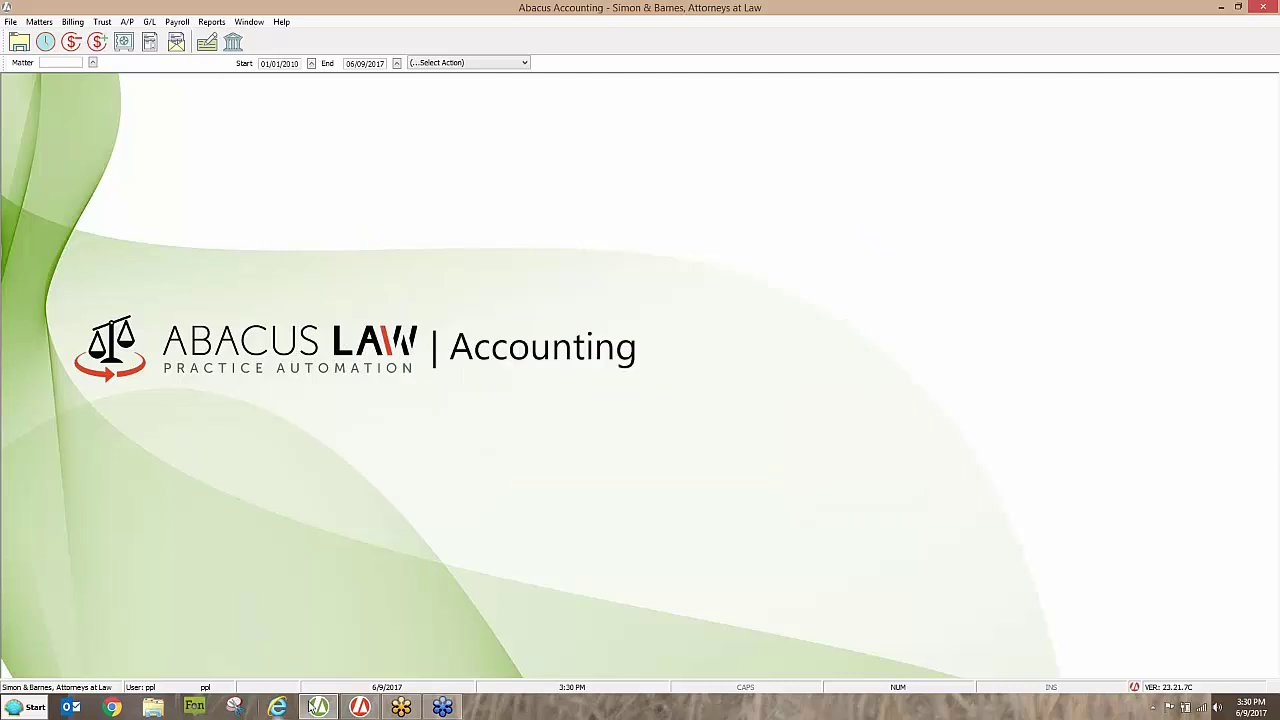
Switch to Abacus Law and look over the available intake forms
left_click(360, 708)
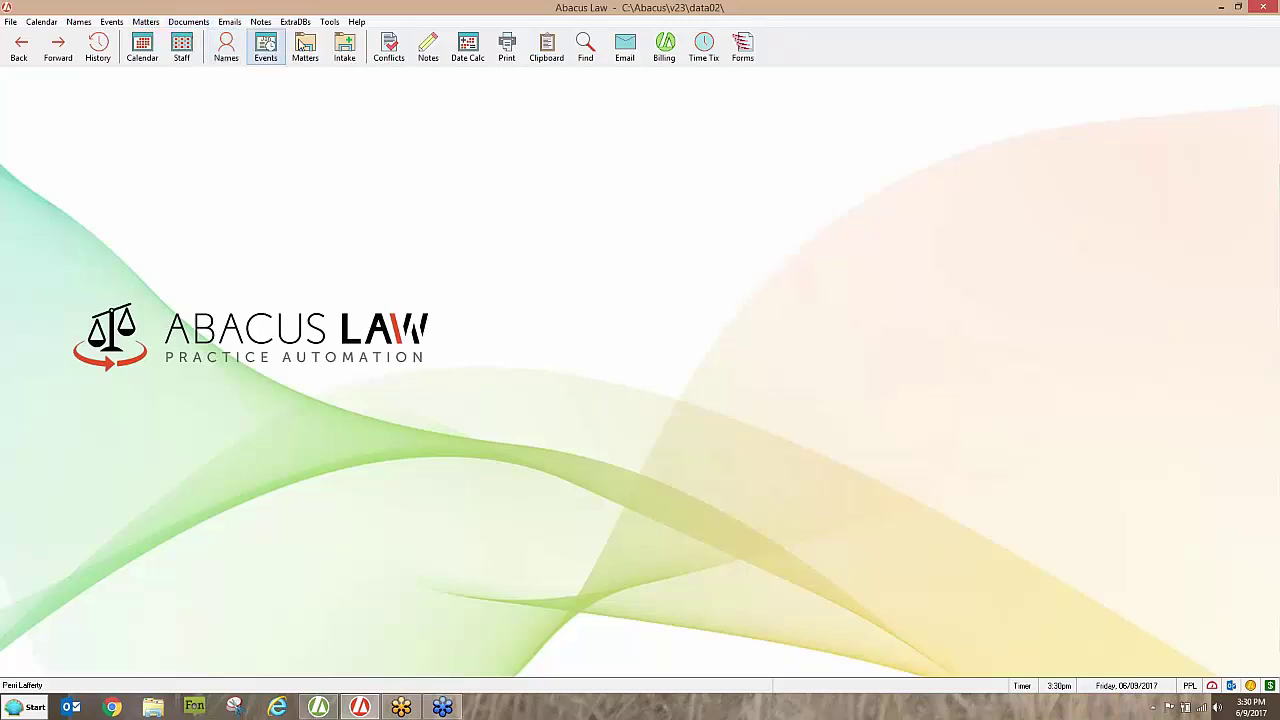
left_click(347, 57)
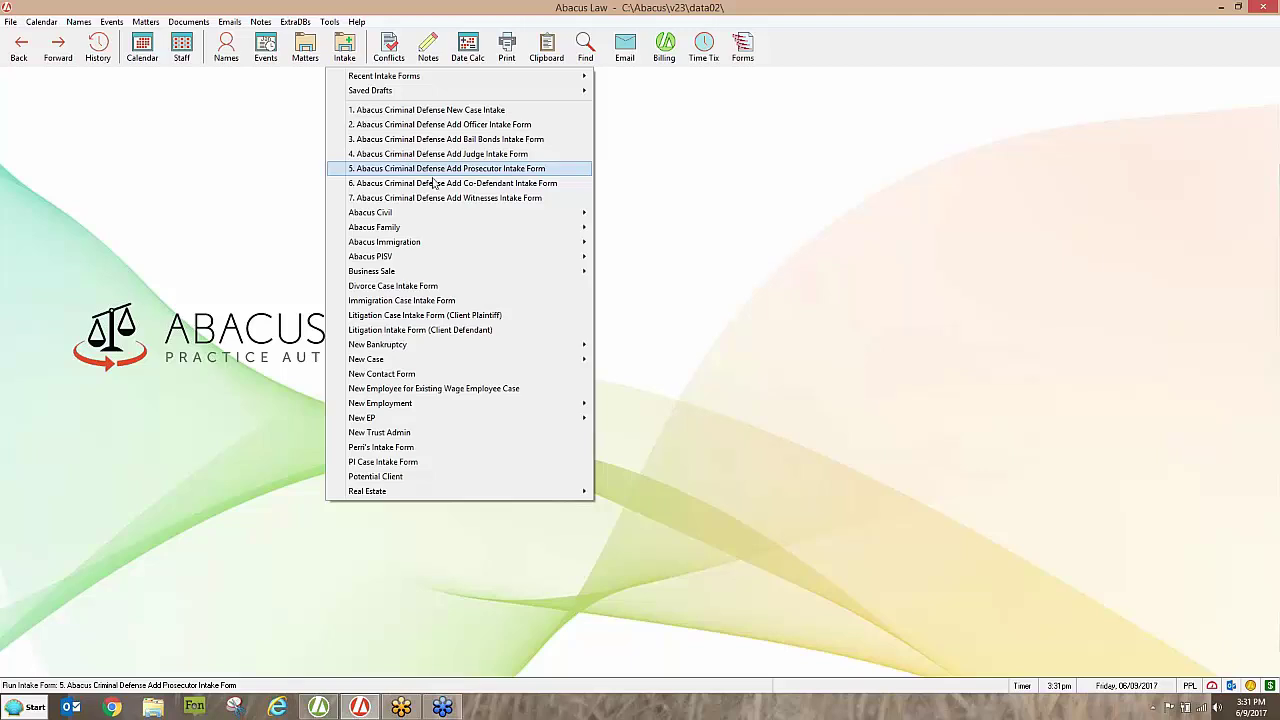
left_click(664, 149)
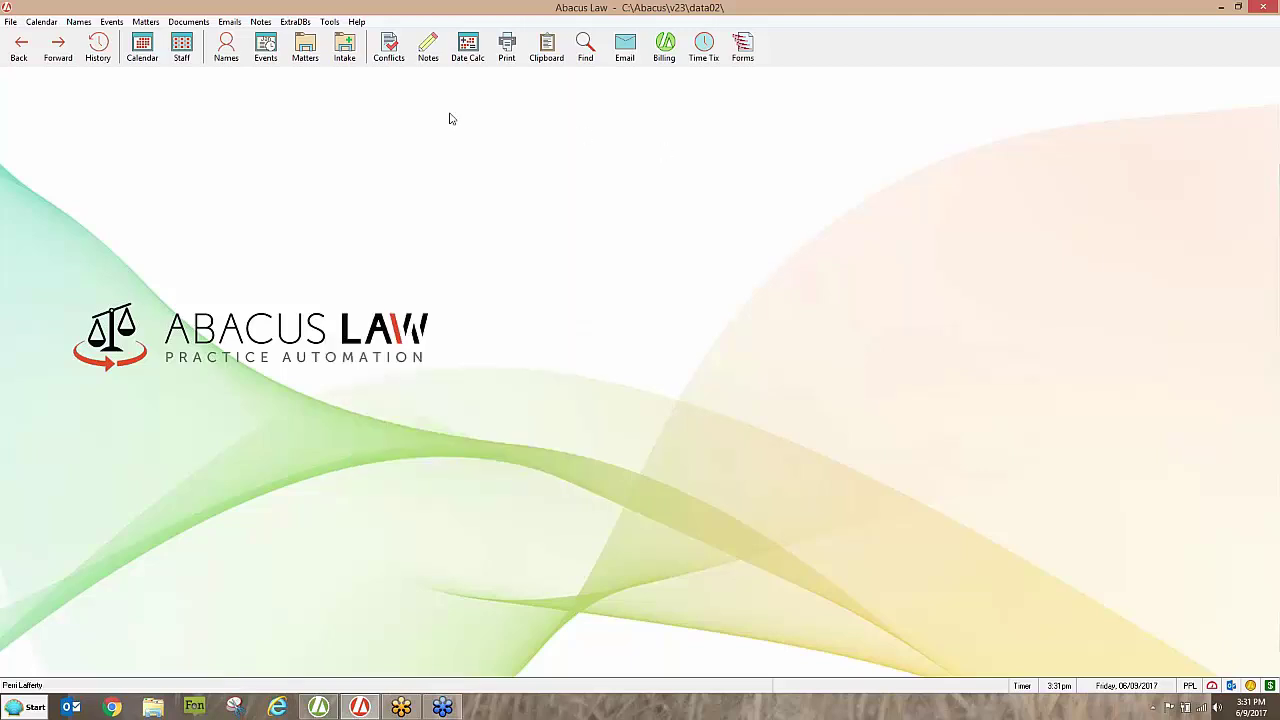
Open the 123 Cedar Lake - Deed matter and try to set its linked client as the bill-to name for accounting
left_click(147, 22)
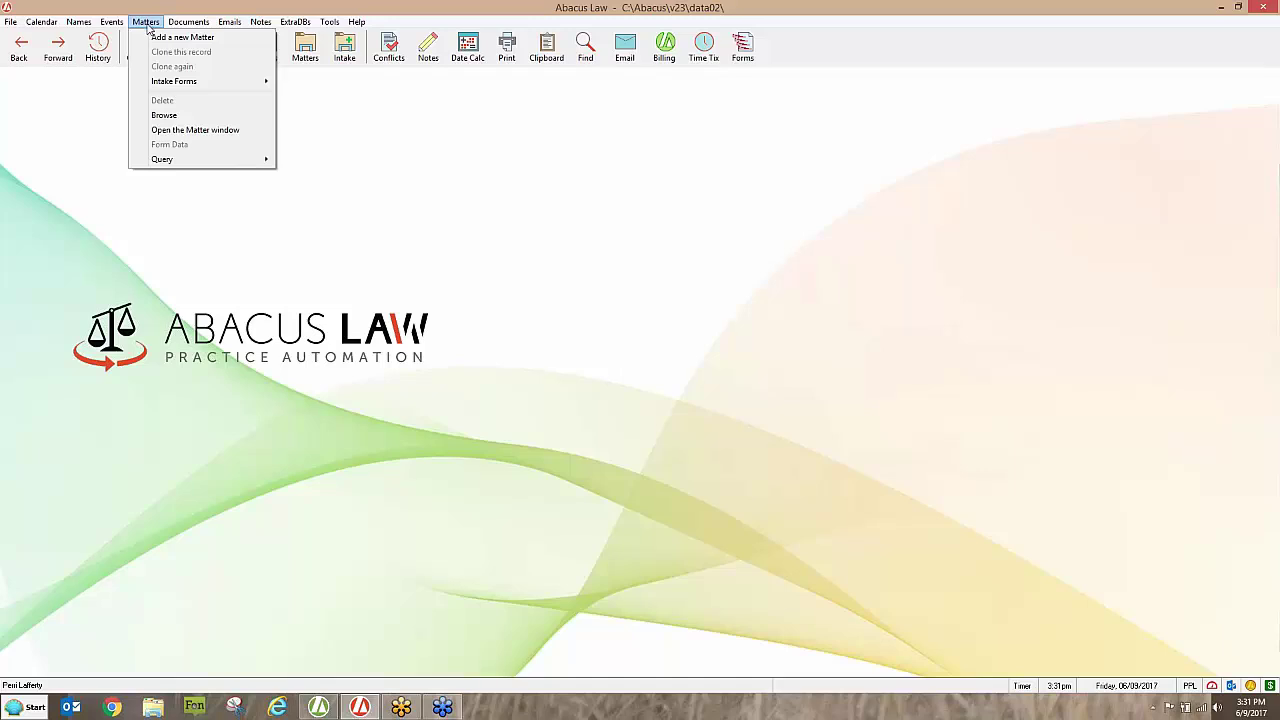
left_click(163, 116)
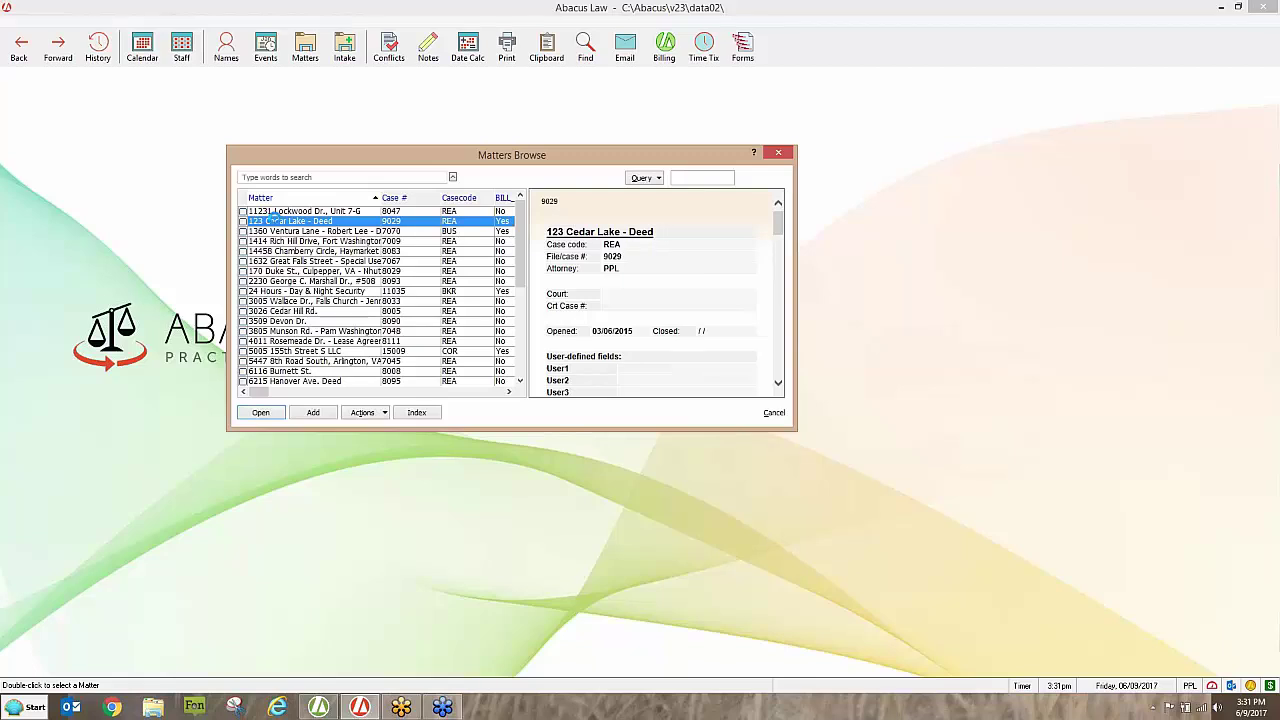
double_click(270, 220)
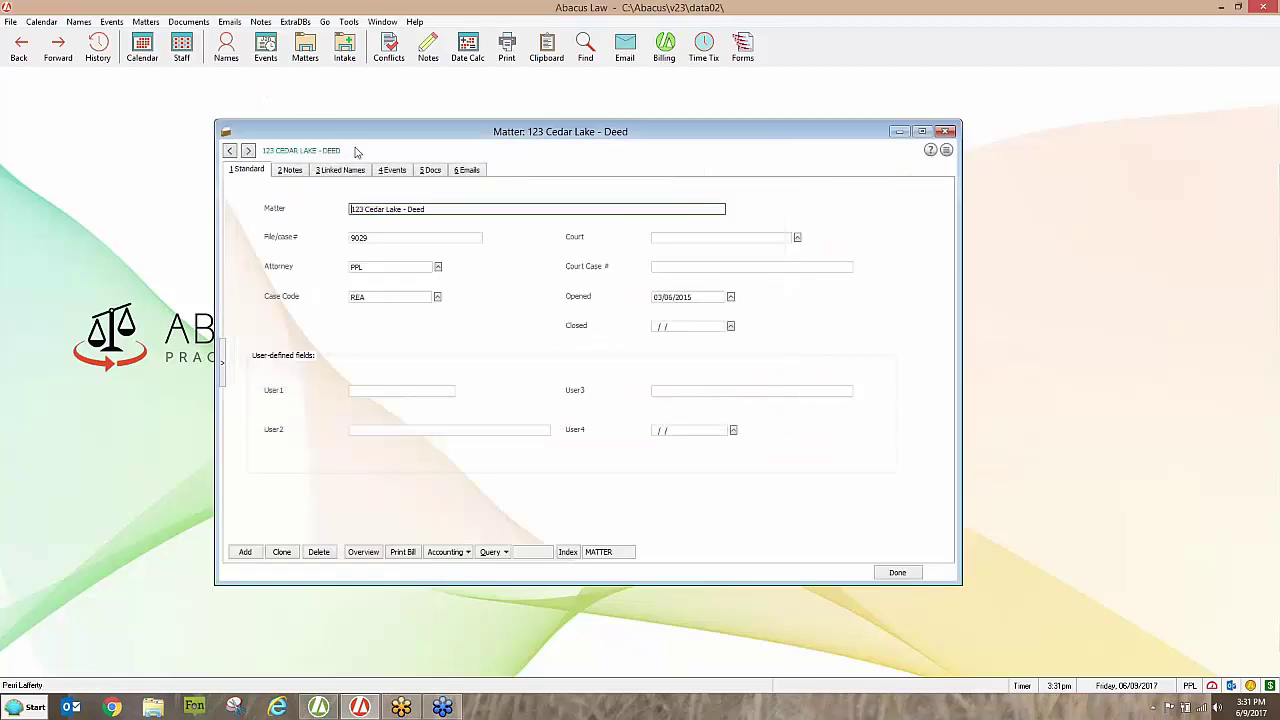
left_click(348, 170)
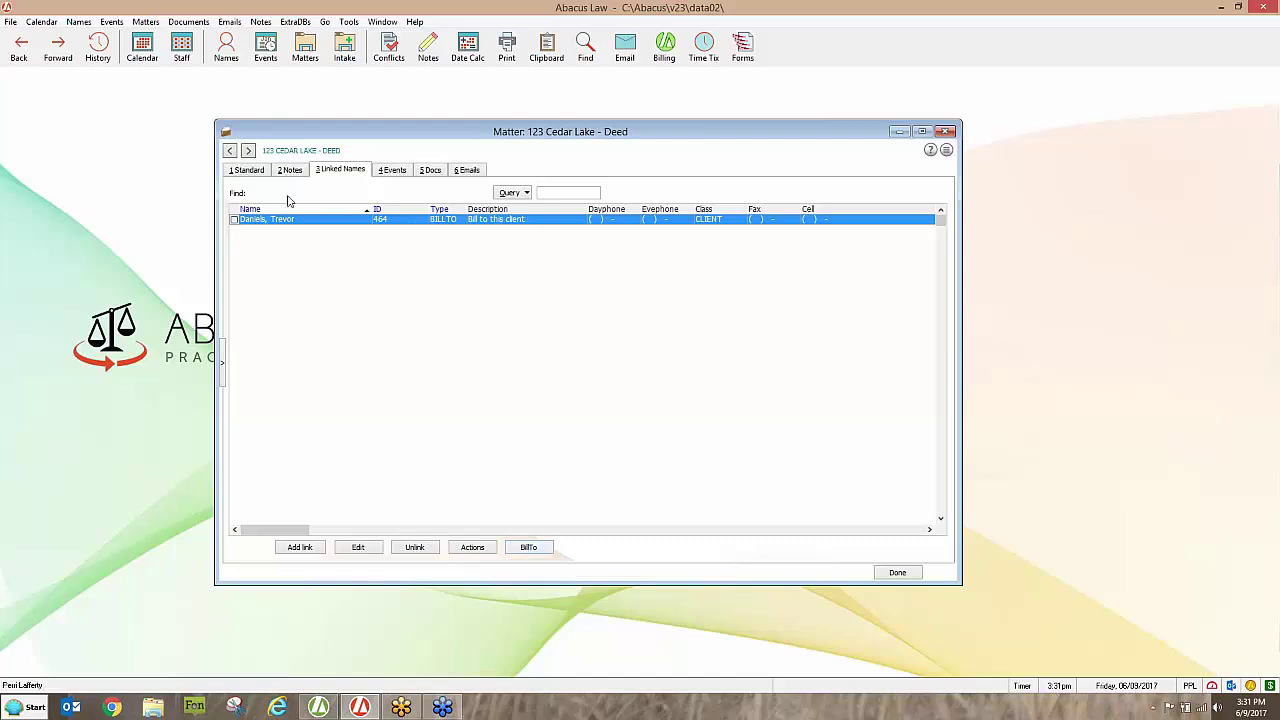
left_click(528, 547)
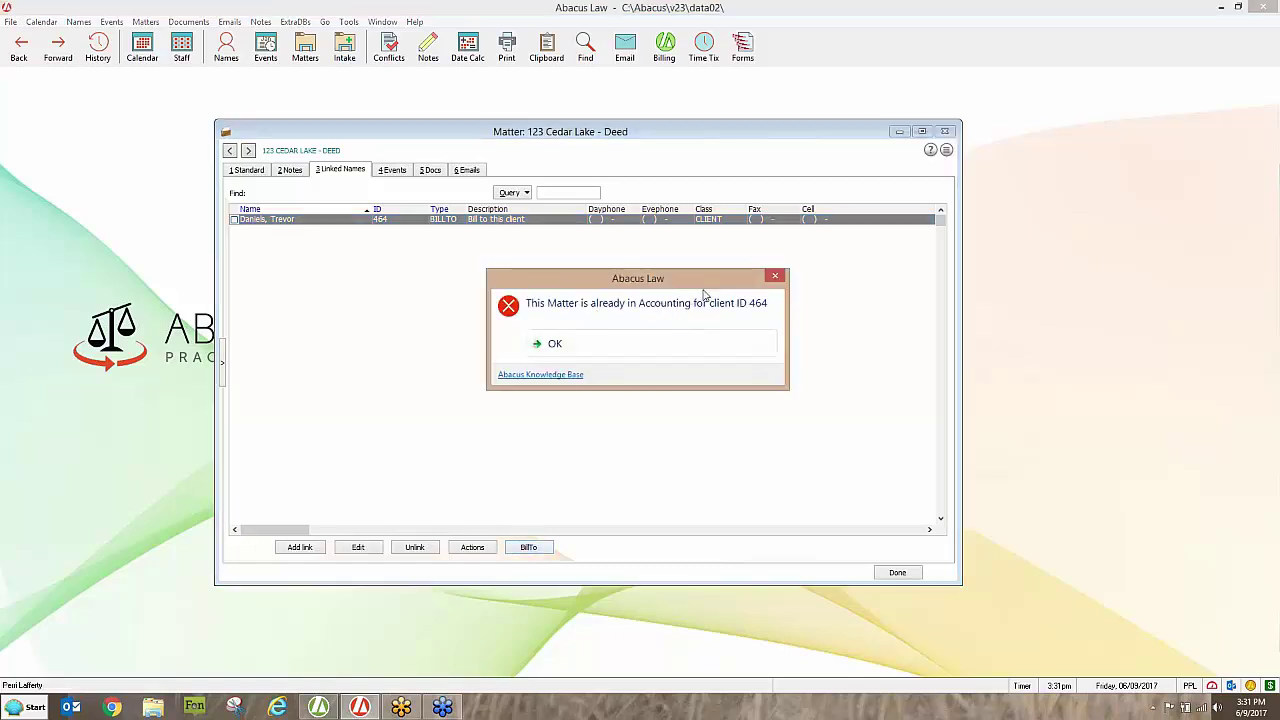
left_click(553, 345)
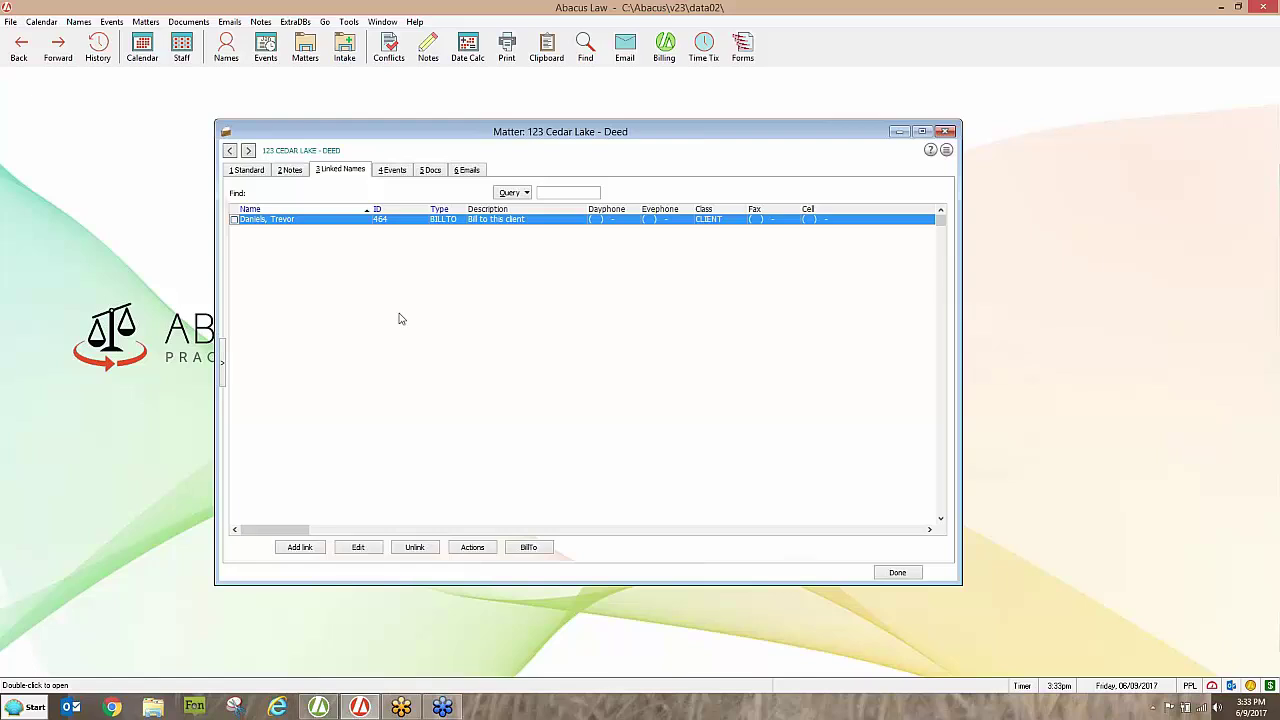
Switch to Abacus Accounting and bring up the list of trust functions
left_click(327, 707)
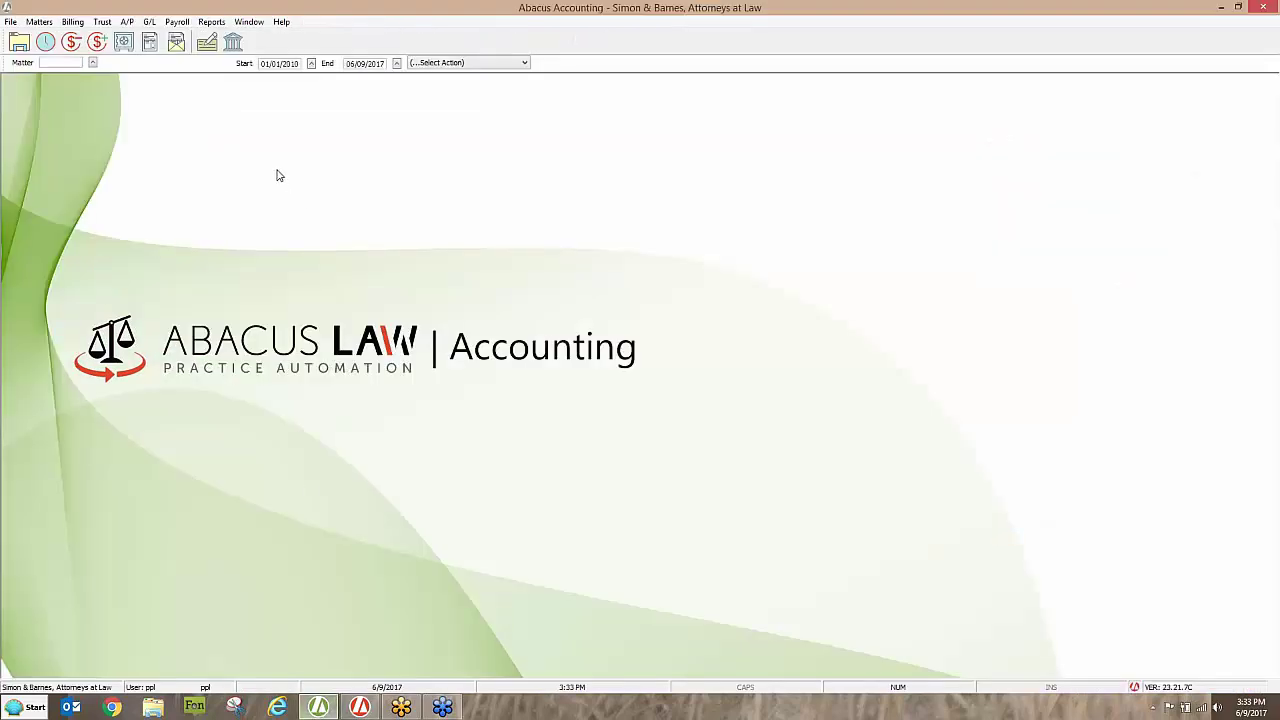
left_click(102, 22)
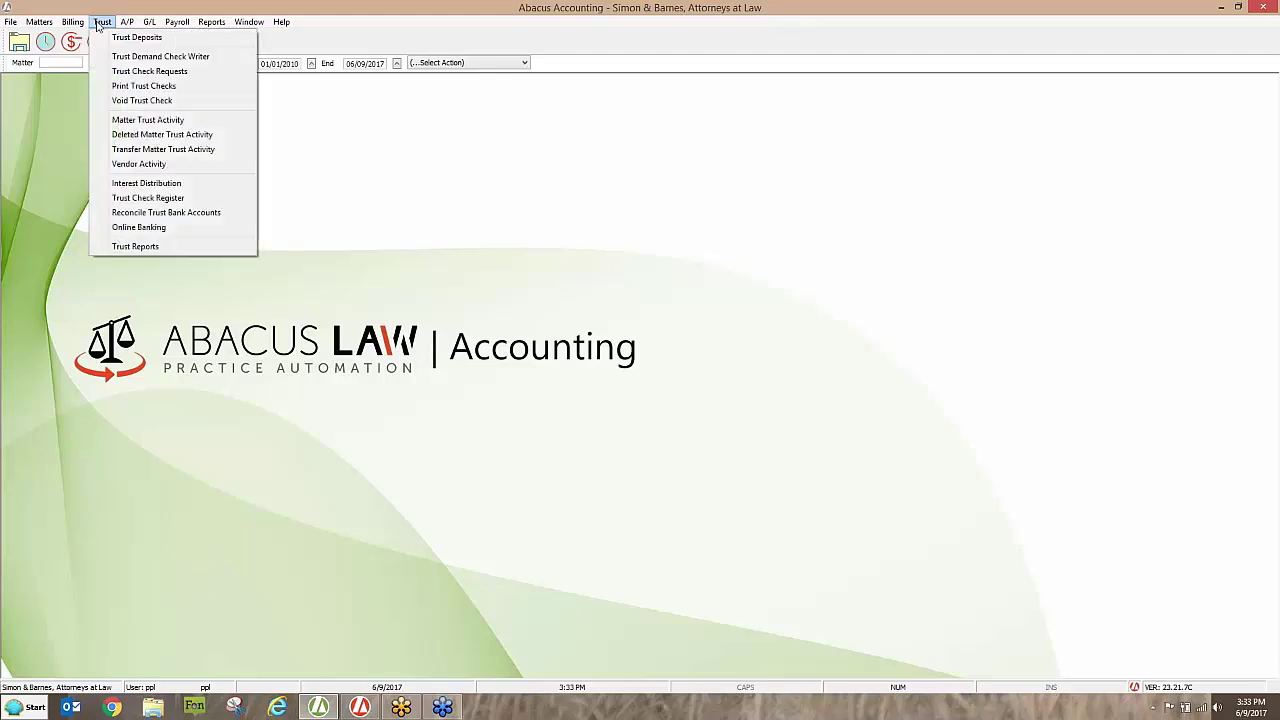